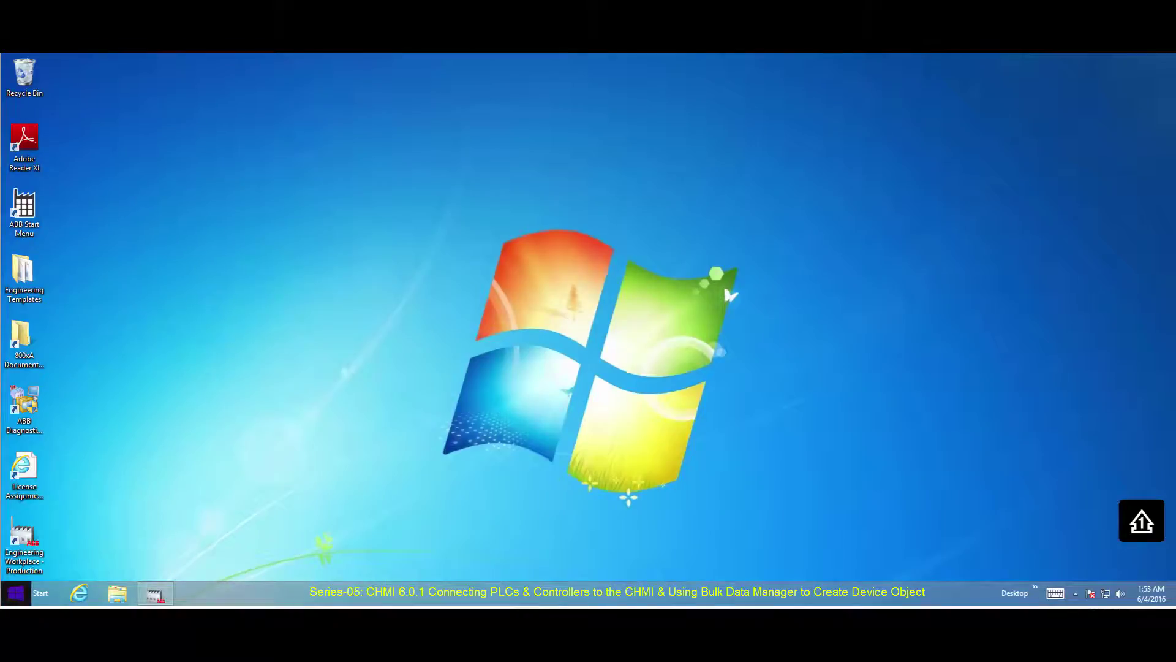
- Open the SoftController application, start SoftController1 and minimize its window
click(15, 592)
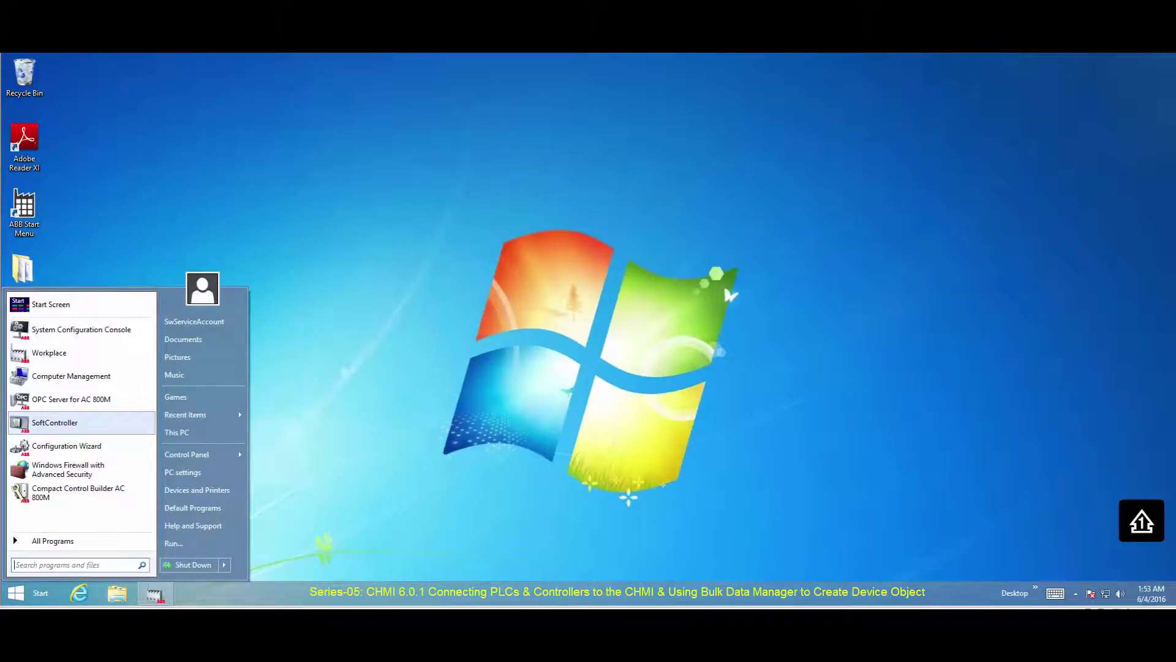
click(54, 423)
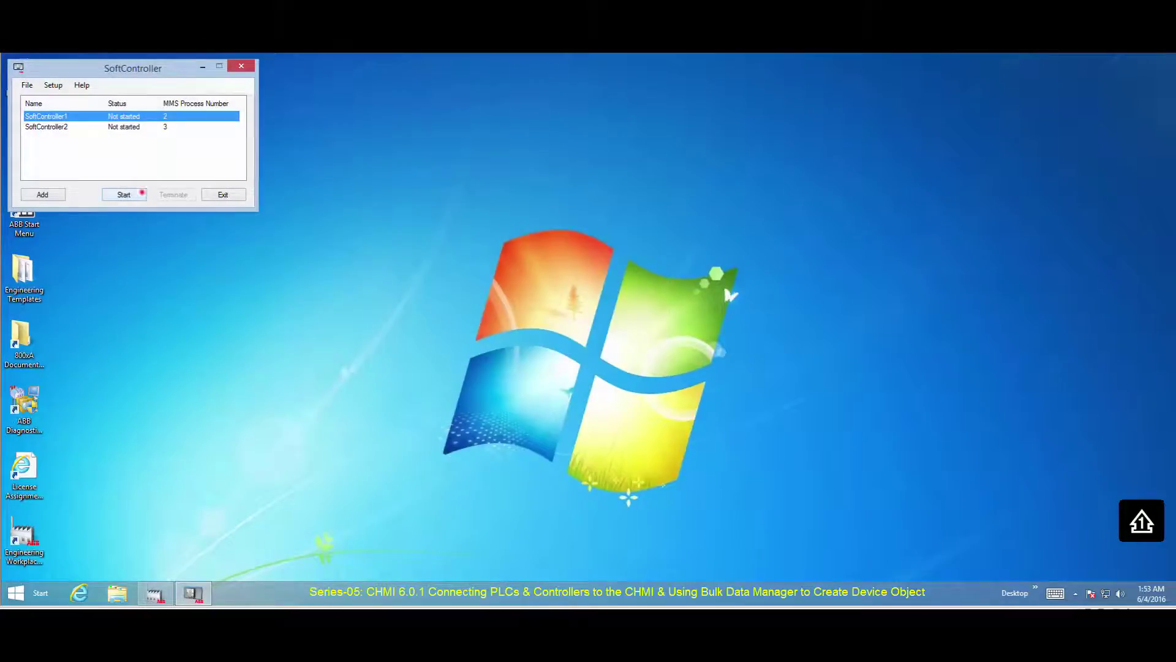
click(142, 193)
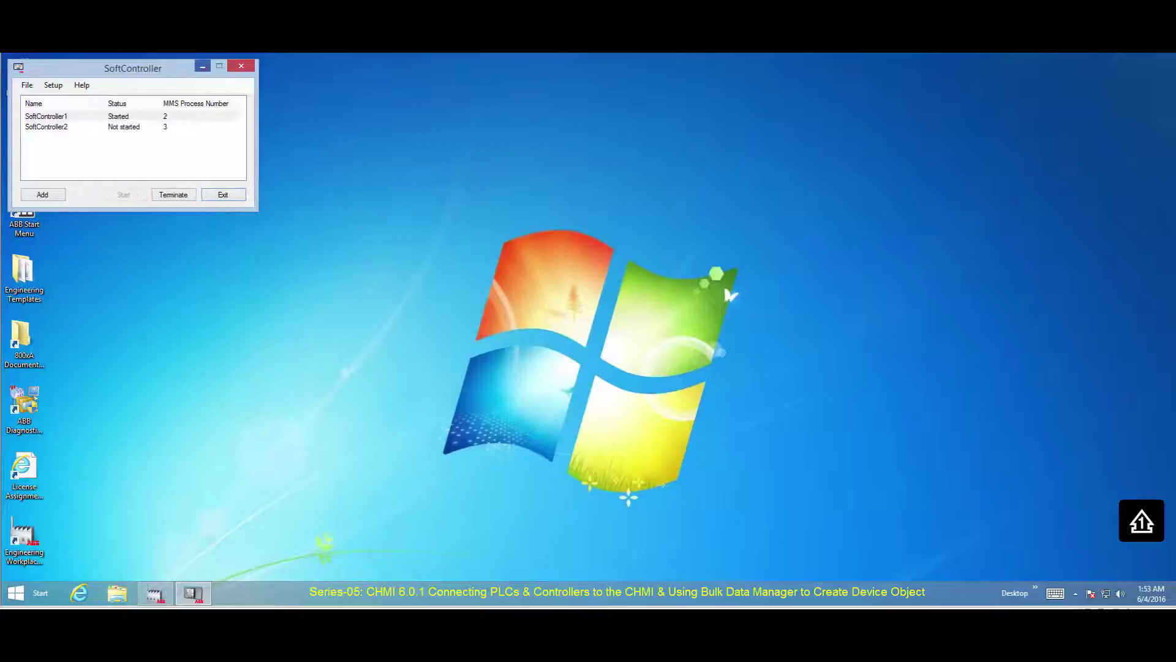
click(202, 65)
- Open Compact Control Builder AC 800M and load the MyAC800Project project
click(16, 592)
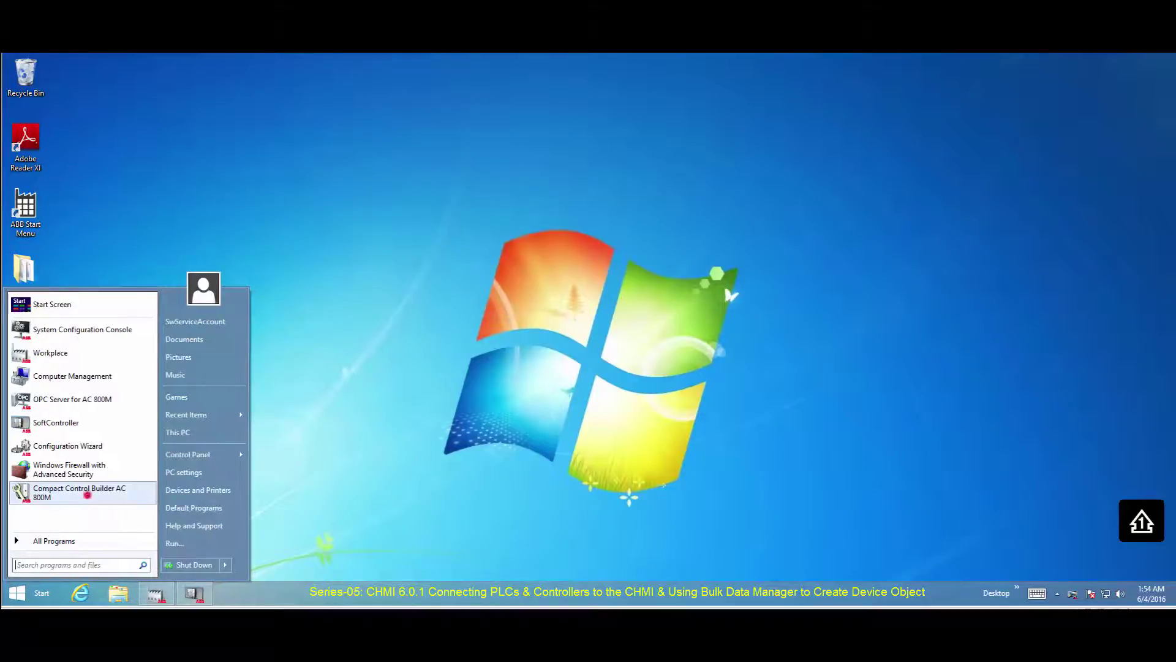
click(87, 495)
click(35, 92)
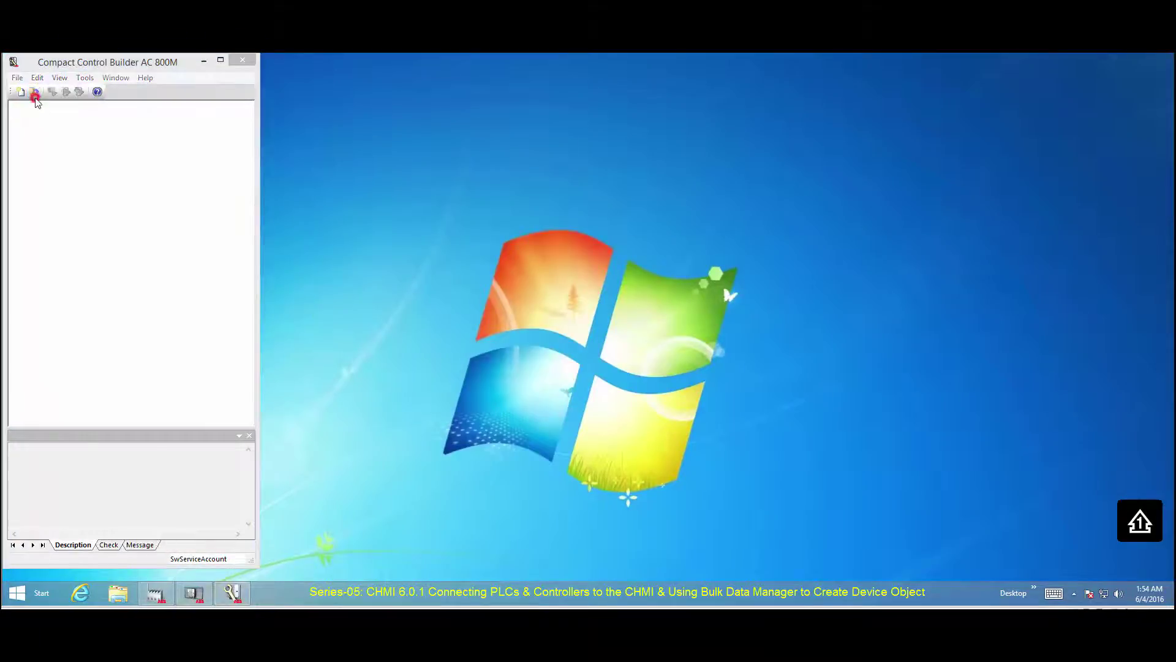
double_click(159, 189)
click(160, 238)
click(490, 357)
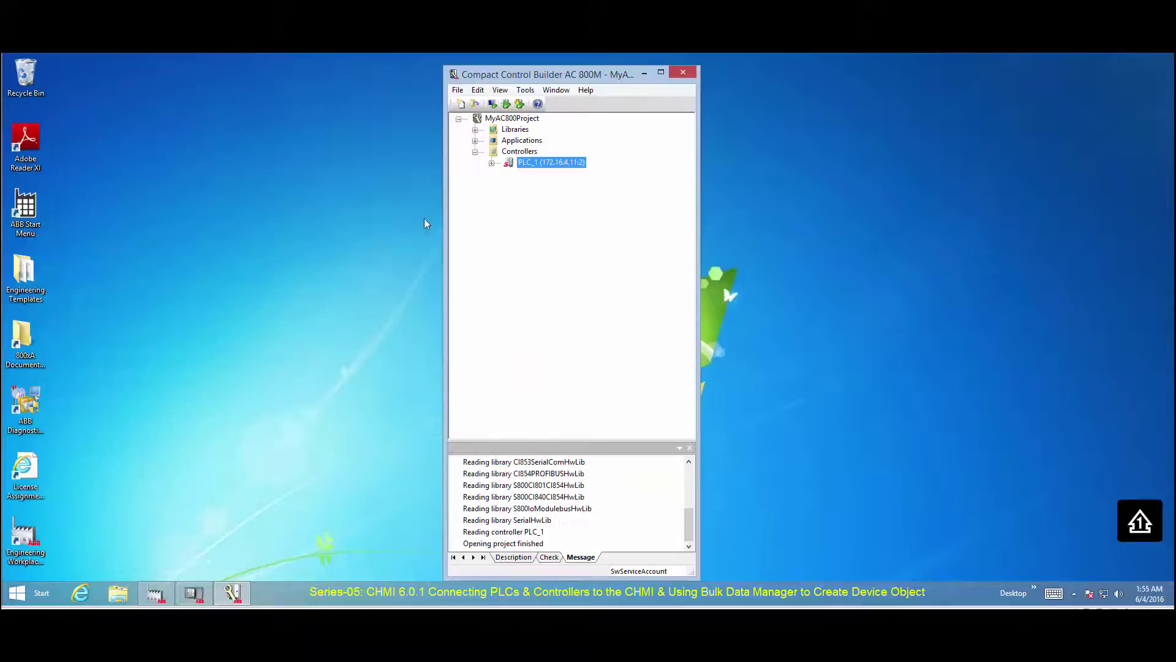
- Download the project to PLC_1 and go online, accepting the task analysis
click(519, 103)
click(634, 457)
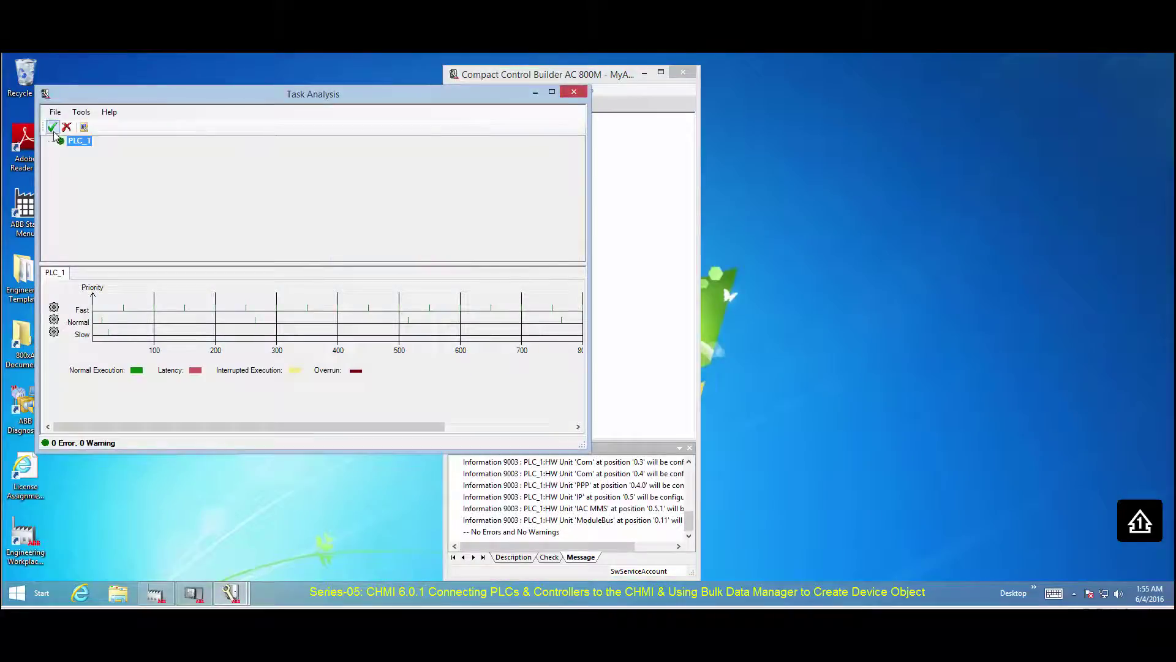
click(53, 128)
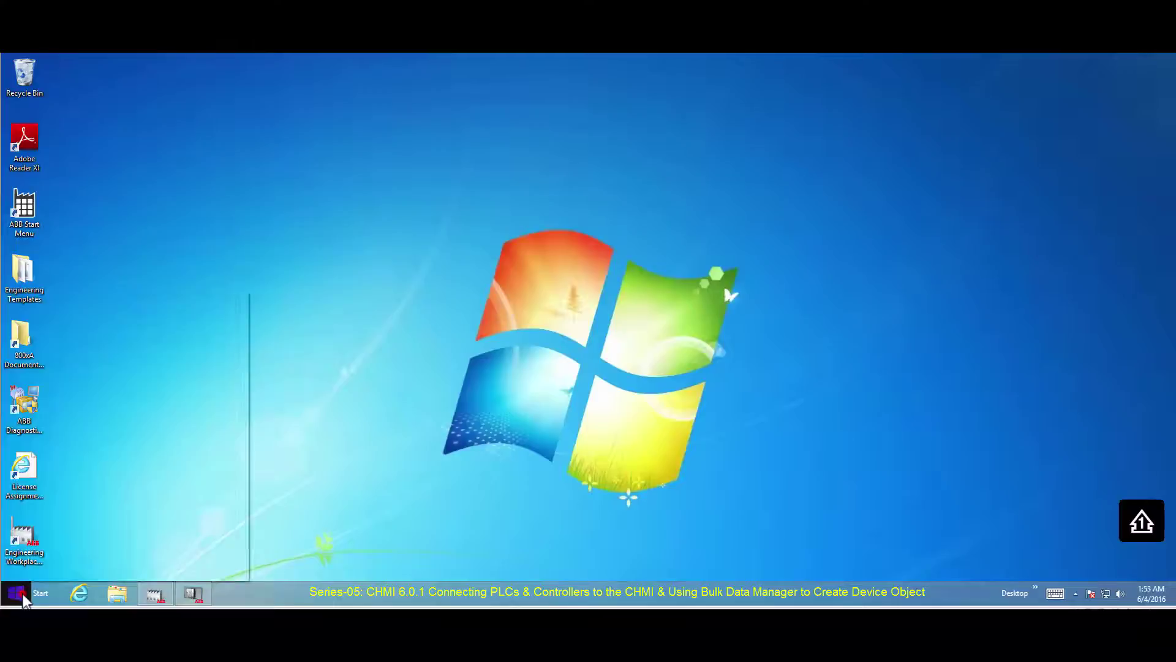
- Open the OPC Server for AC 800M and connect its Data Access to controller 172.16.4.11:2
click(64, 423)
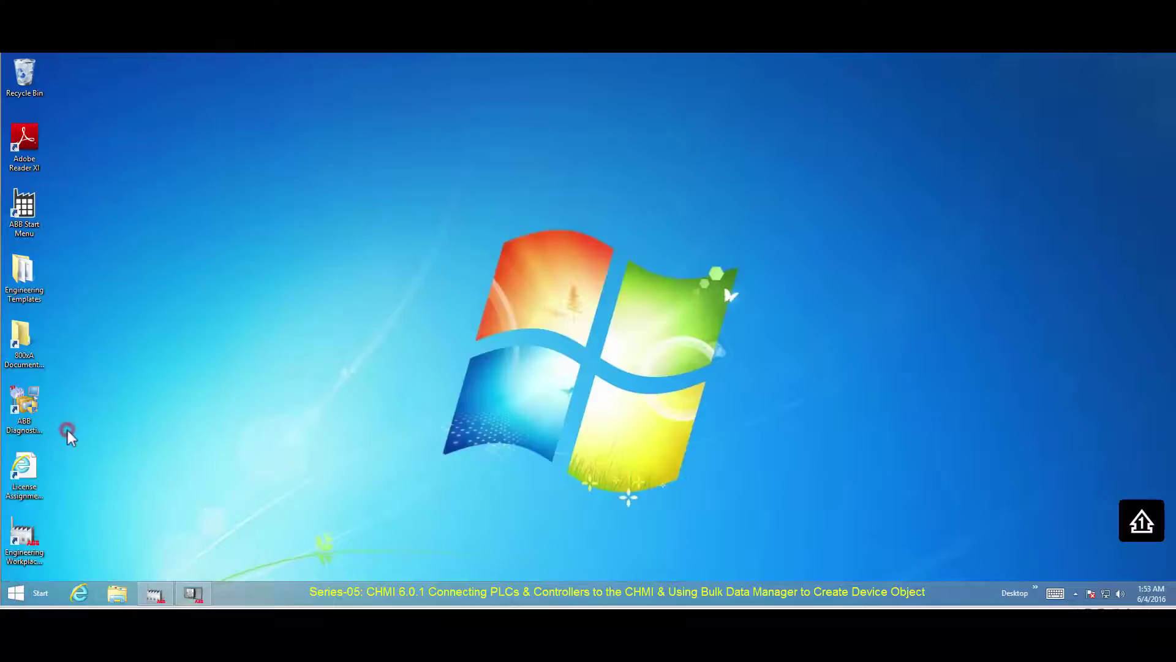
text(172.16.4.11:2)
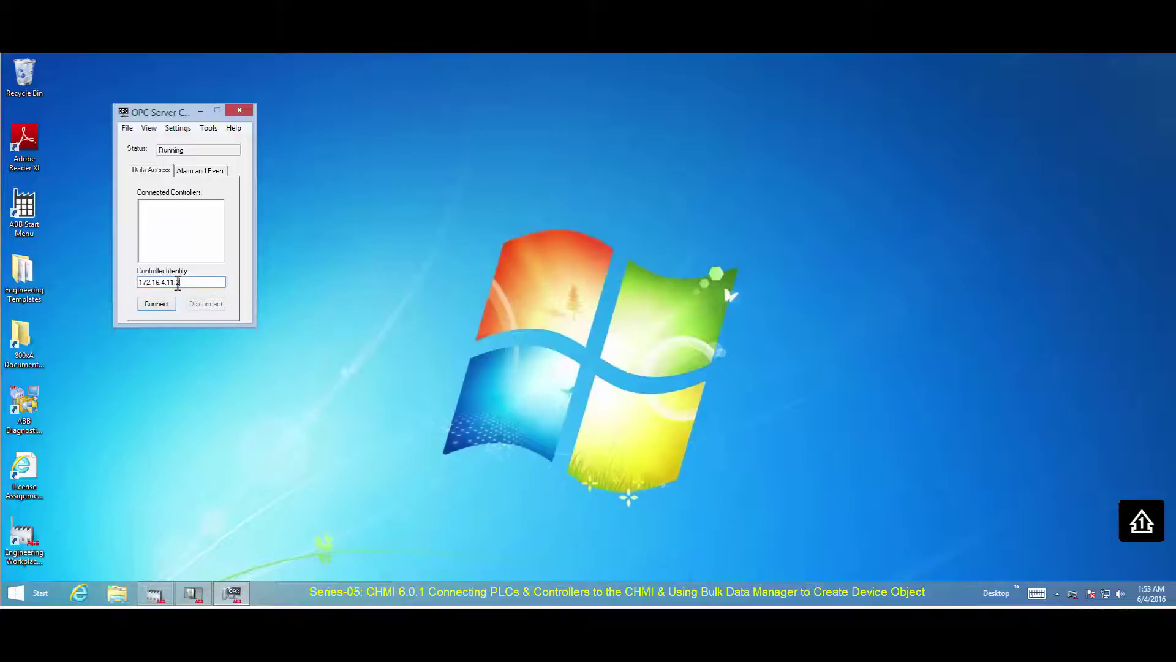
click(155, 305)
- Connect the OPC server's Alarm and Event to controller 172.16.4.11:2 and minimize the window
click(206, 169)
click(179, 281)
text(172)
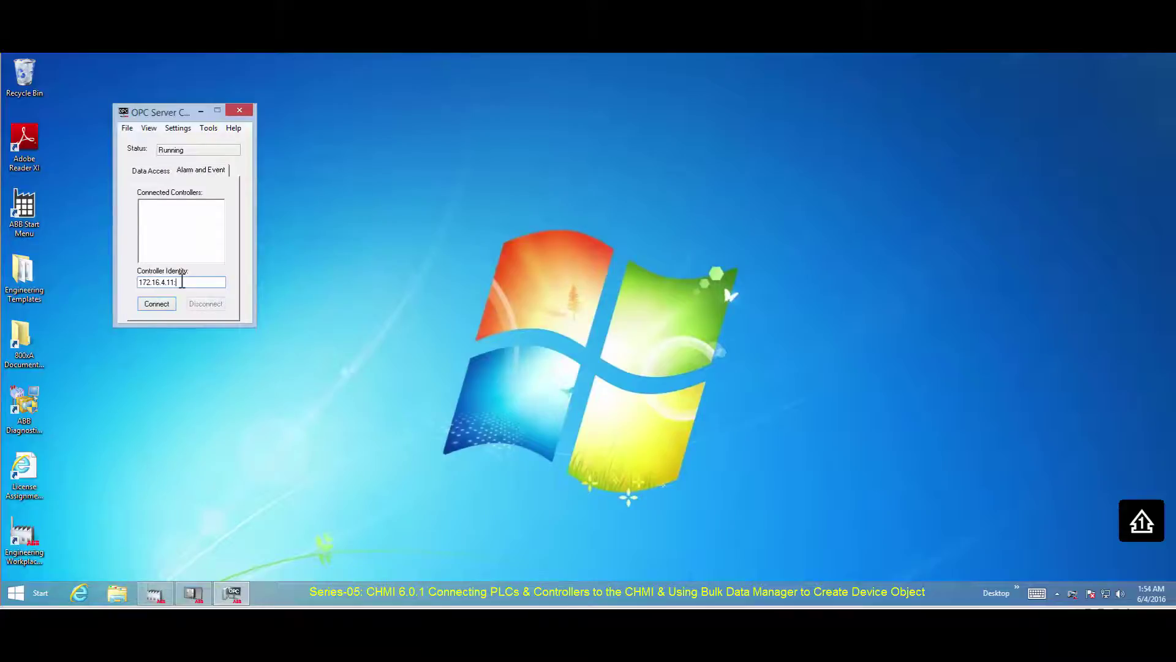
click(156, 304)
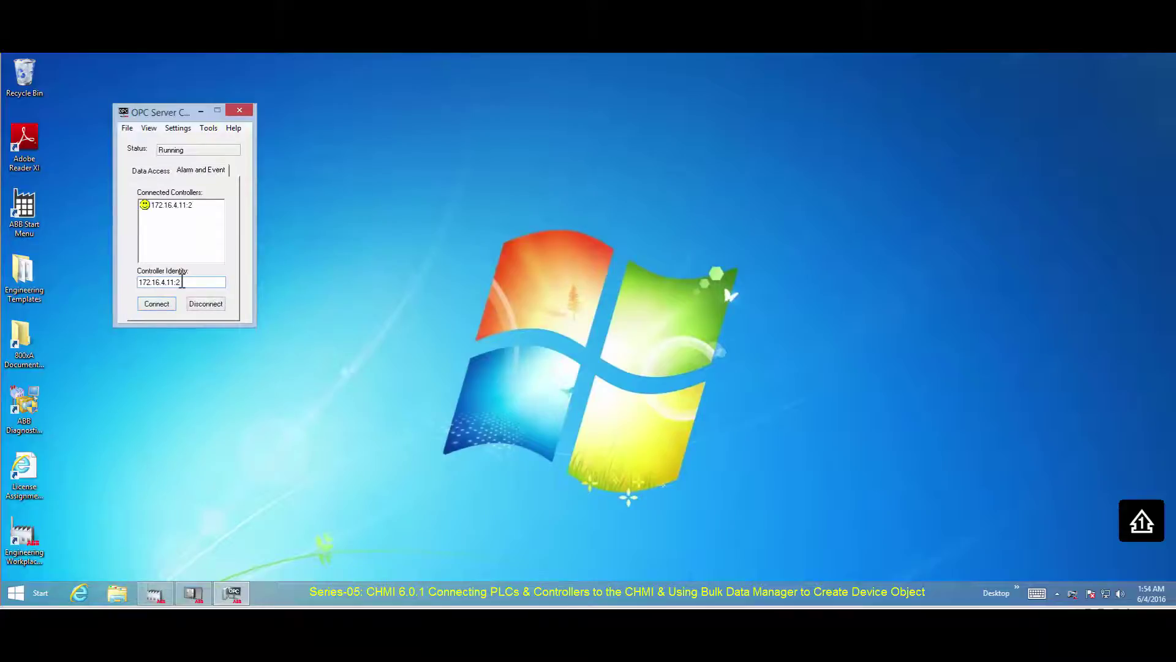
click(201, 111)
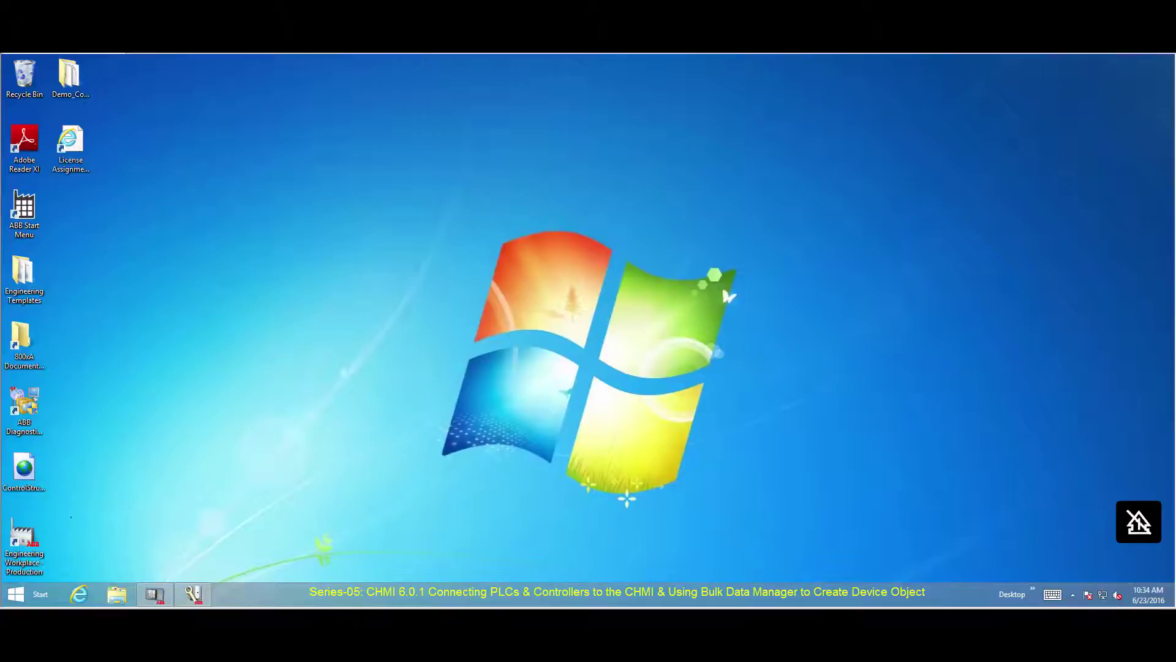
- Open the Engineering Workplace, maximize it and switch the browser to the Control Structure
double_click(26, 545)
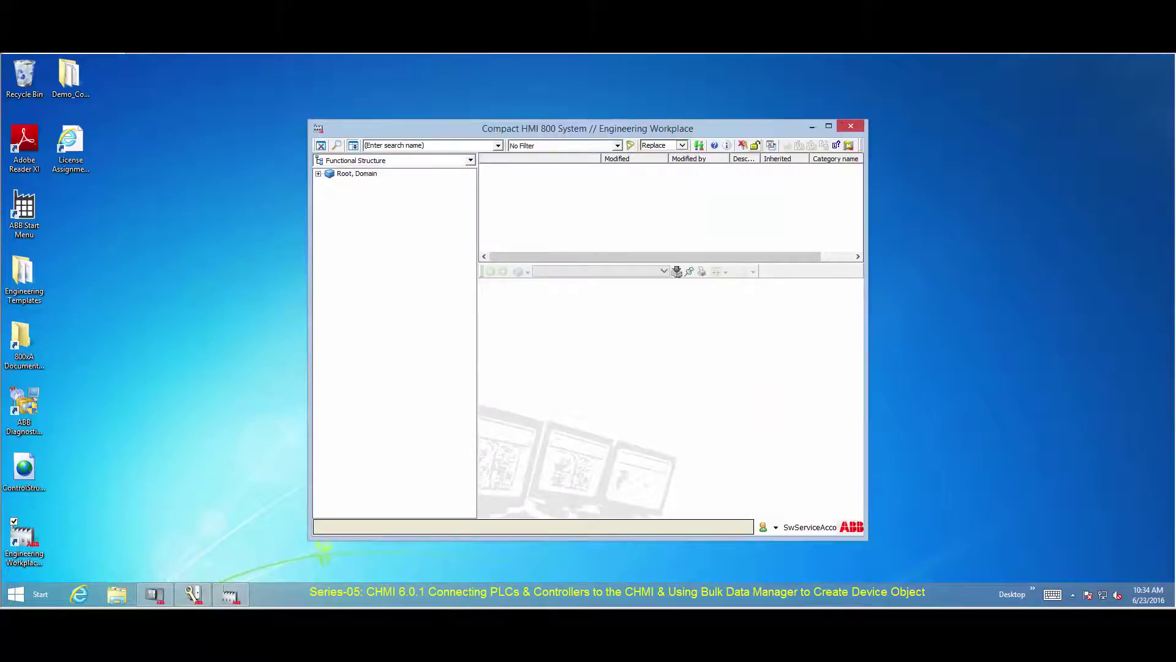
click(828, 126)
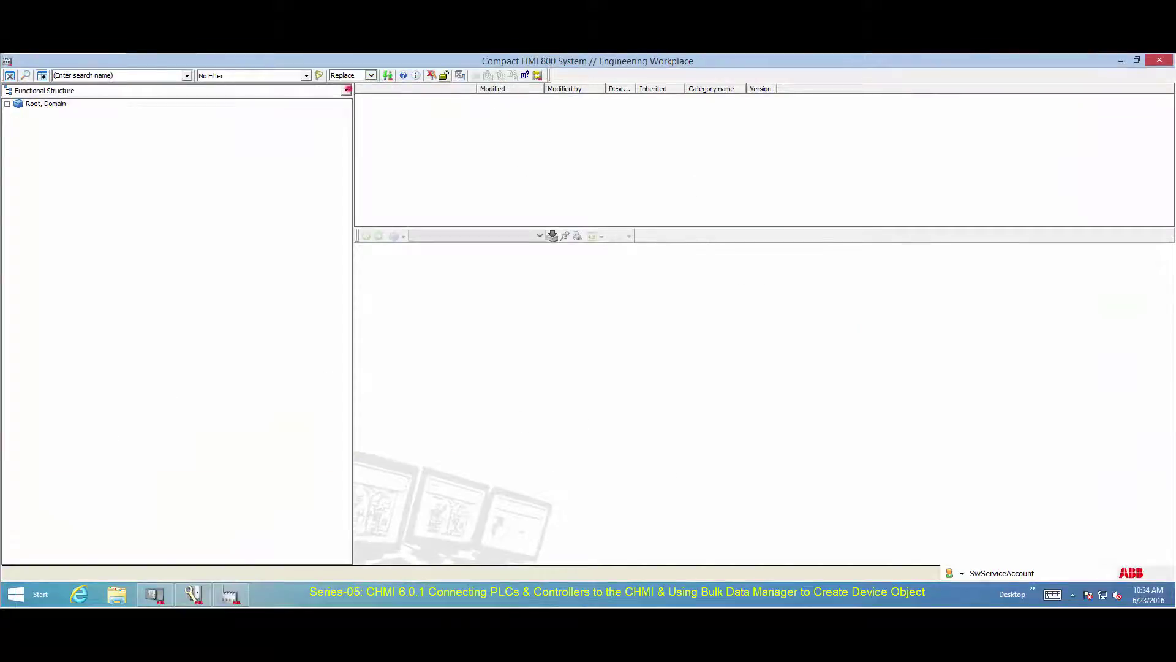
click(347, 89)
click(346, 104)
click(346, 104)
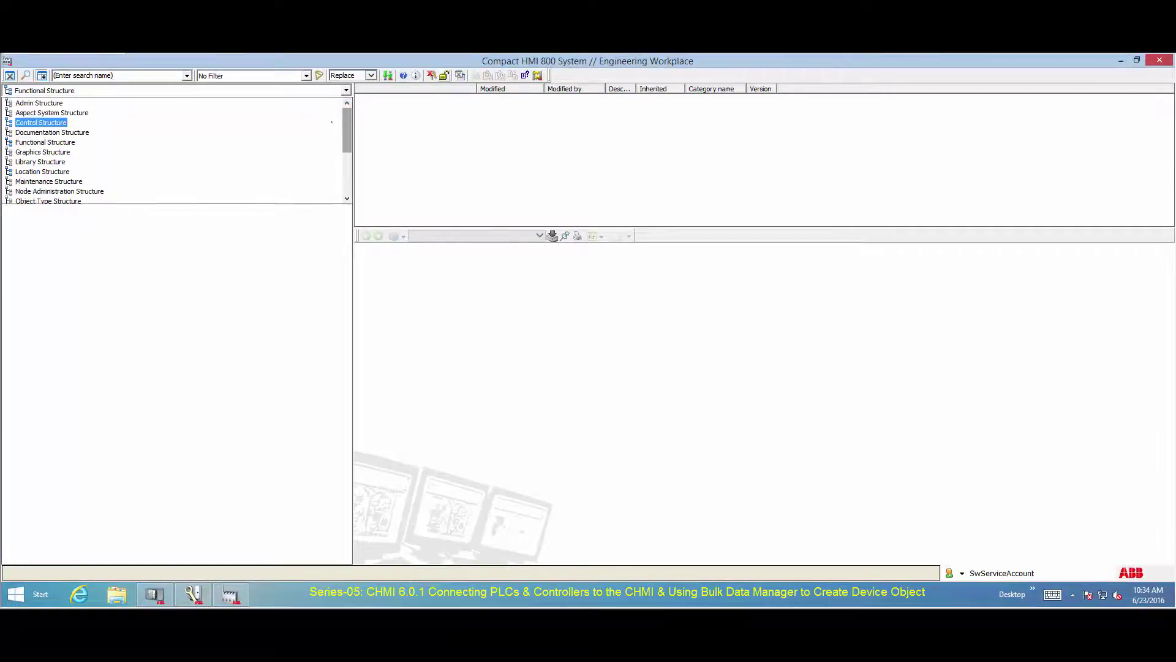
click(331, 122)
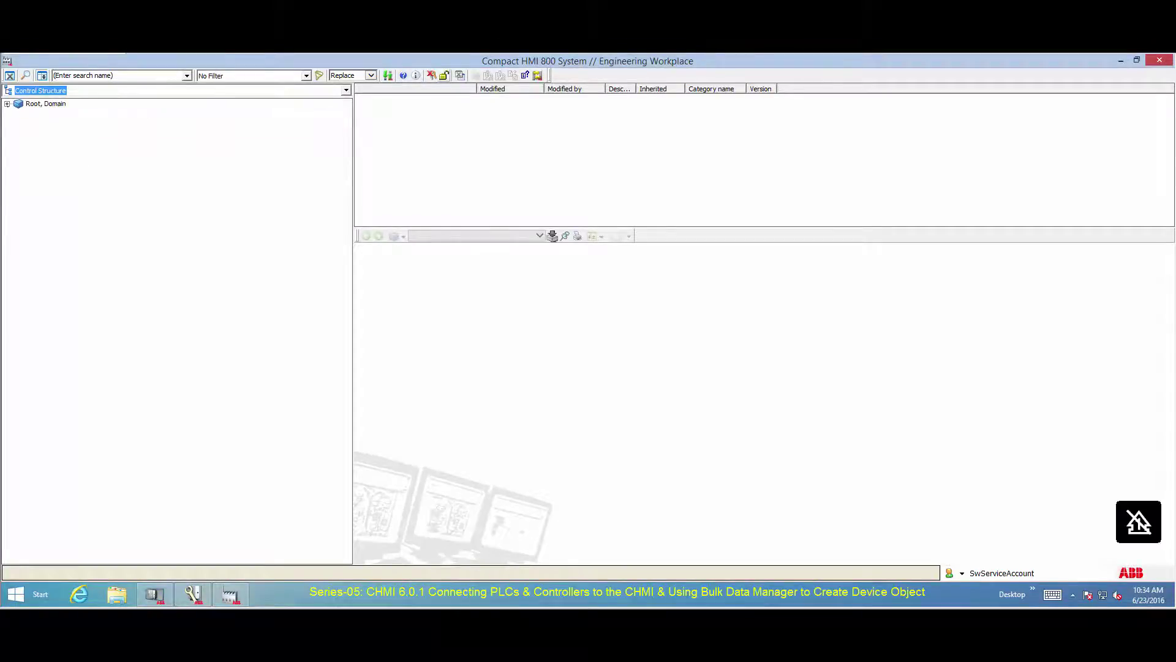
- Create a VALVtype object named Valve01 under the AC800M controller of the PLC Connect Servers network
click(7, 103)
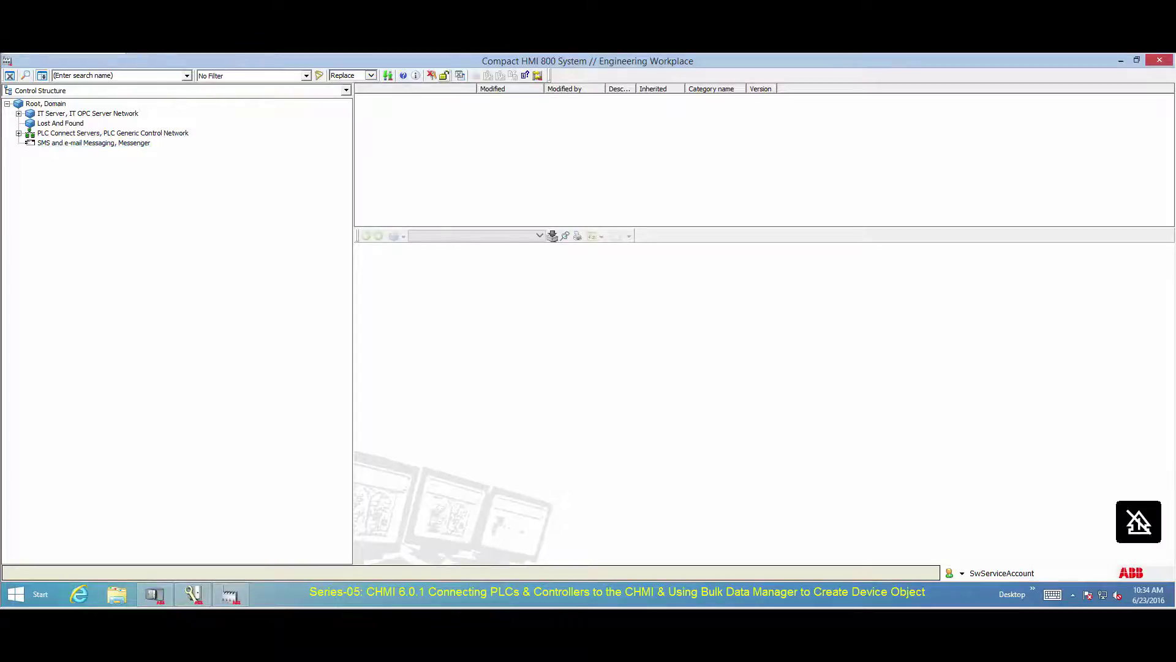
click(18, 133)
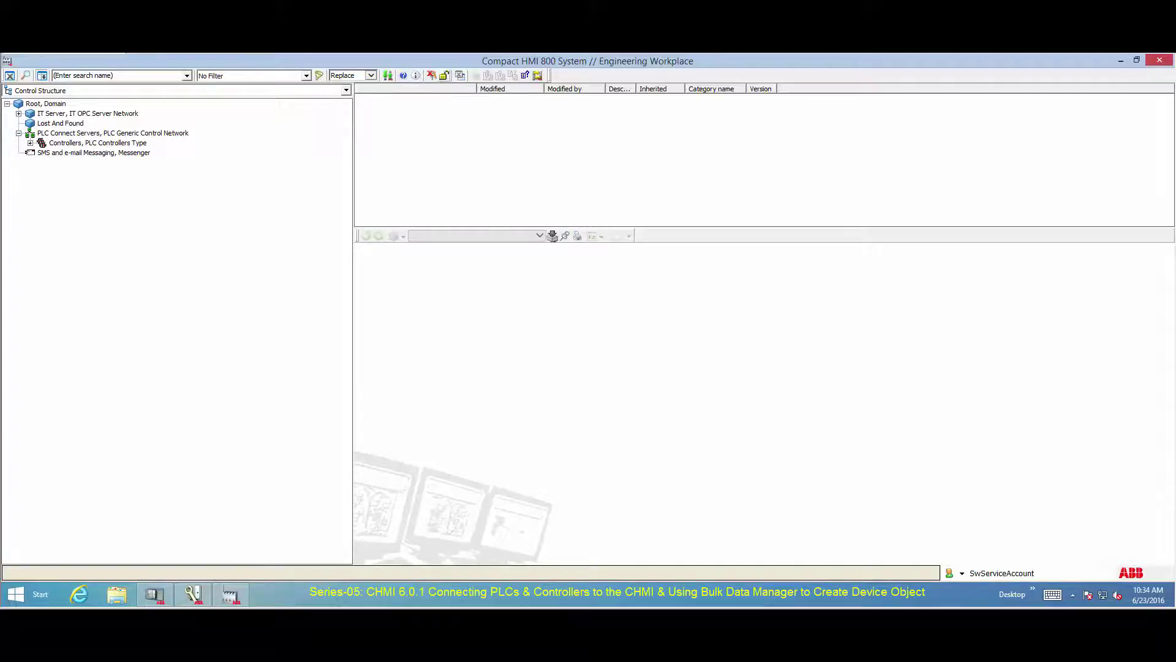
click(29, 143)
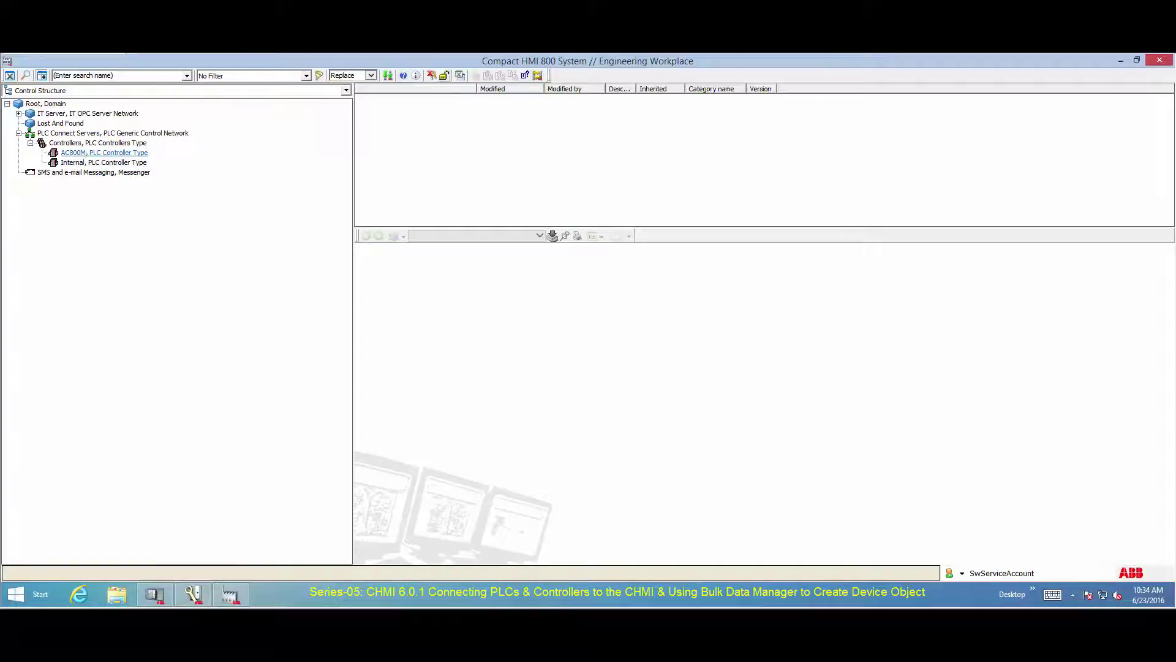
click(86, 153)
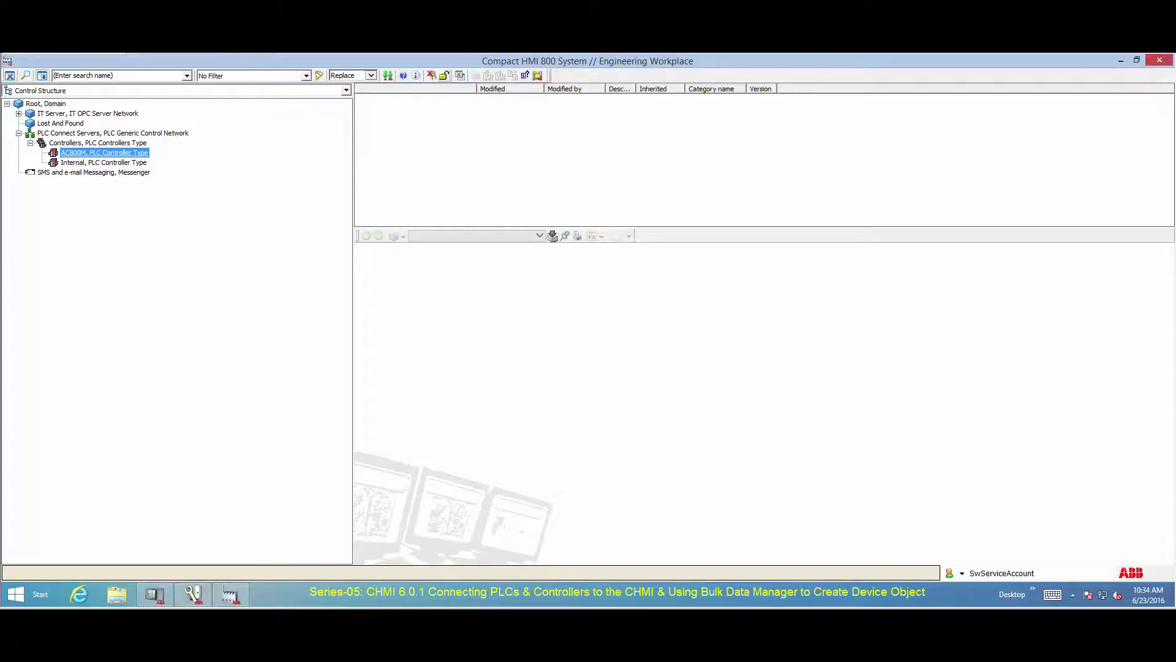
right_click(87, 153)
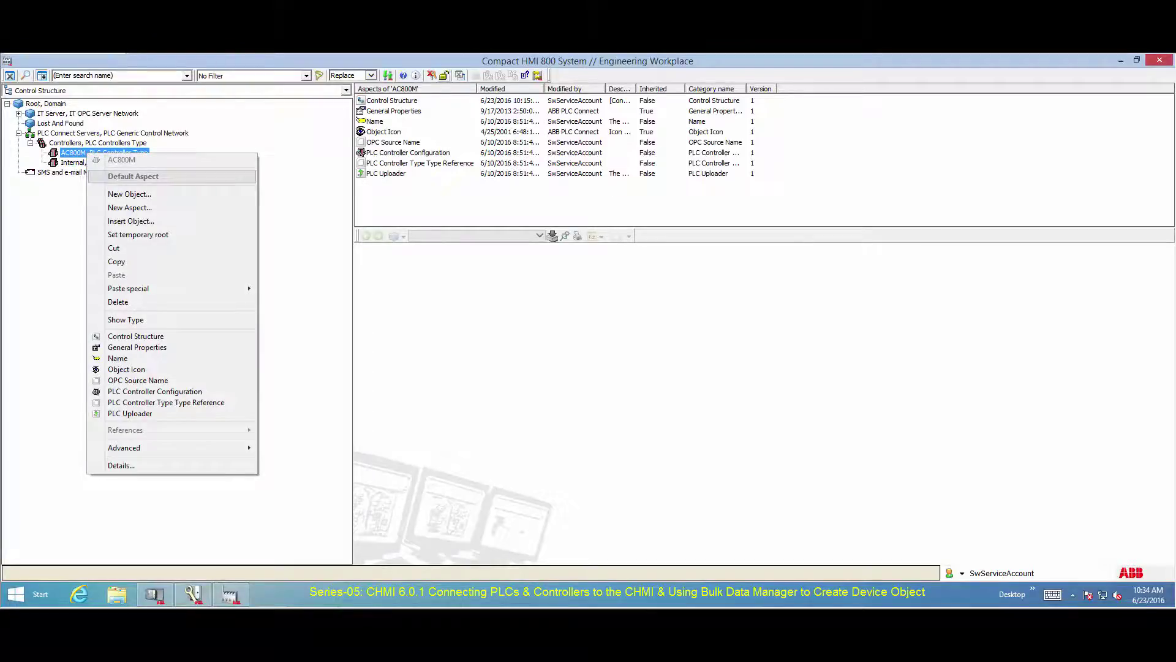
click(137, 193)
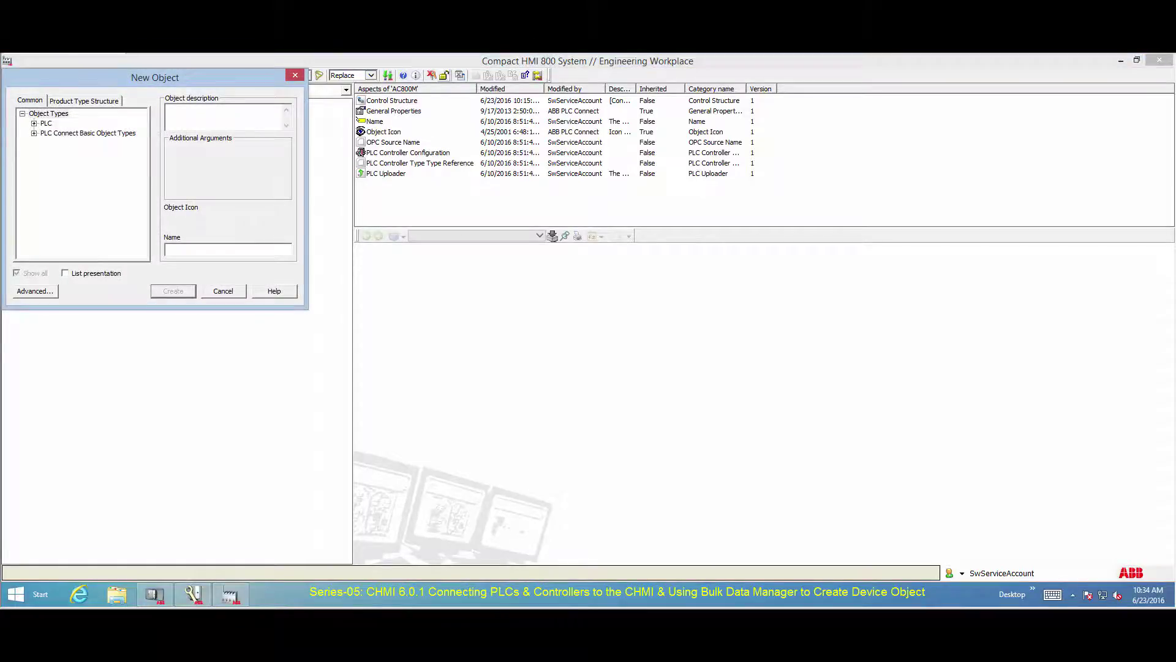
click(34, 123)
click(67, 241)
double_click(211, 250)
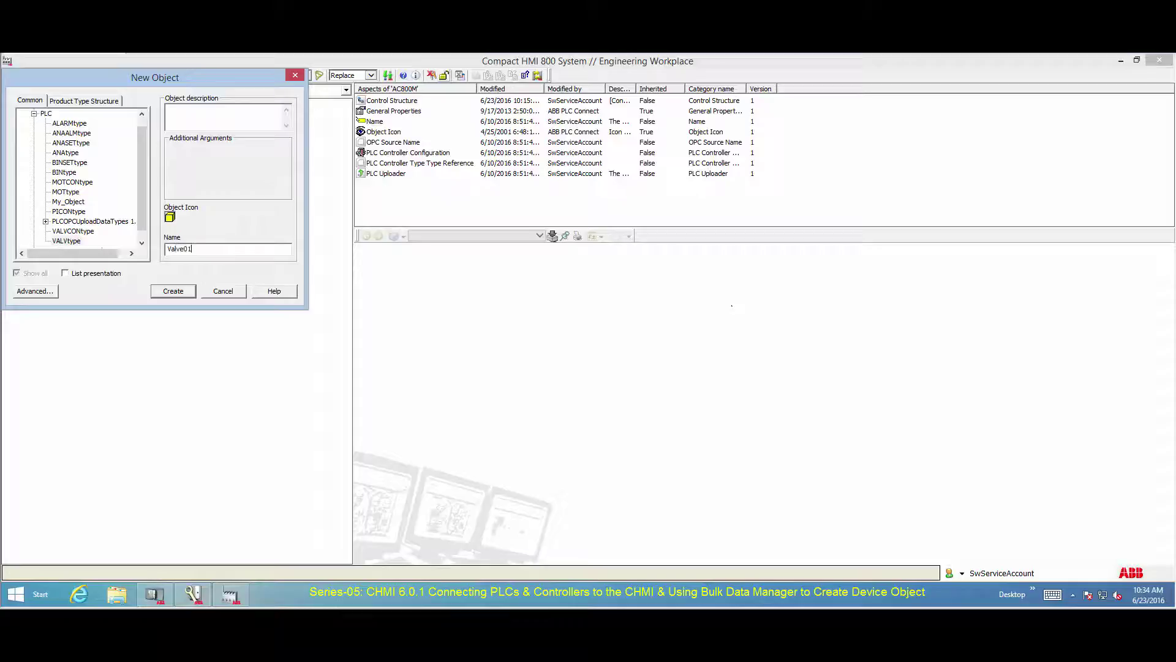
click(173, 291)
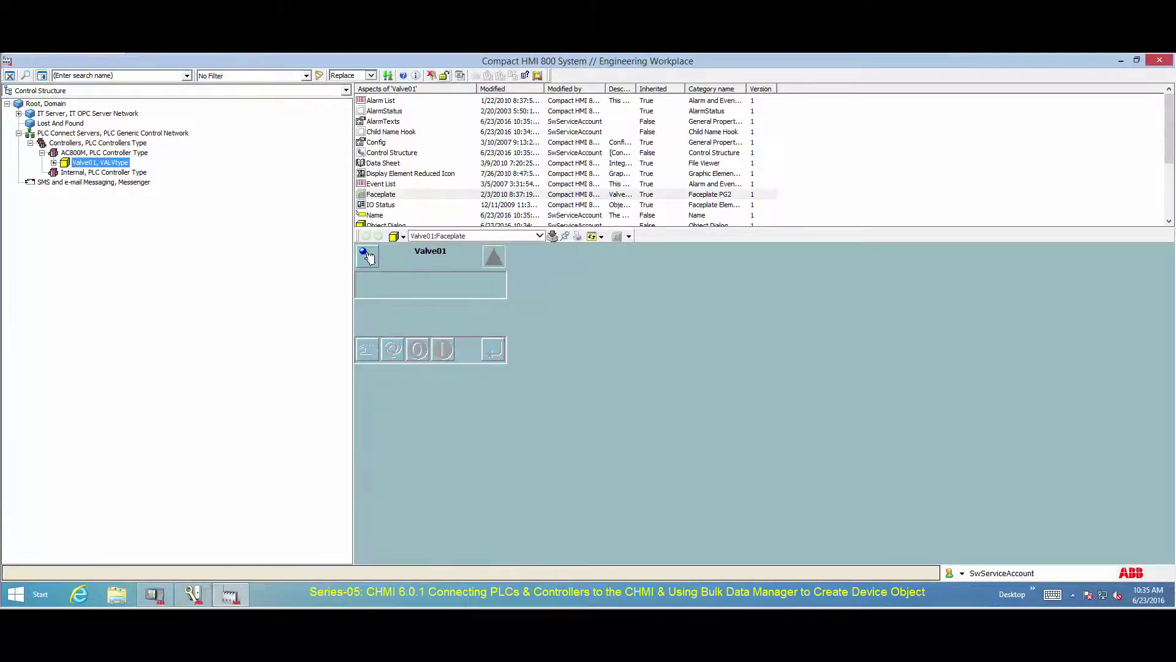
- Mark Valve01's AL1, AL2 and AL3 signals as not used in their Signal Configuration and apply each change
click(54, 162)
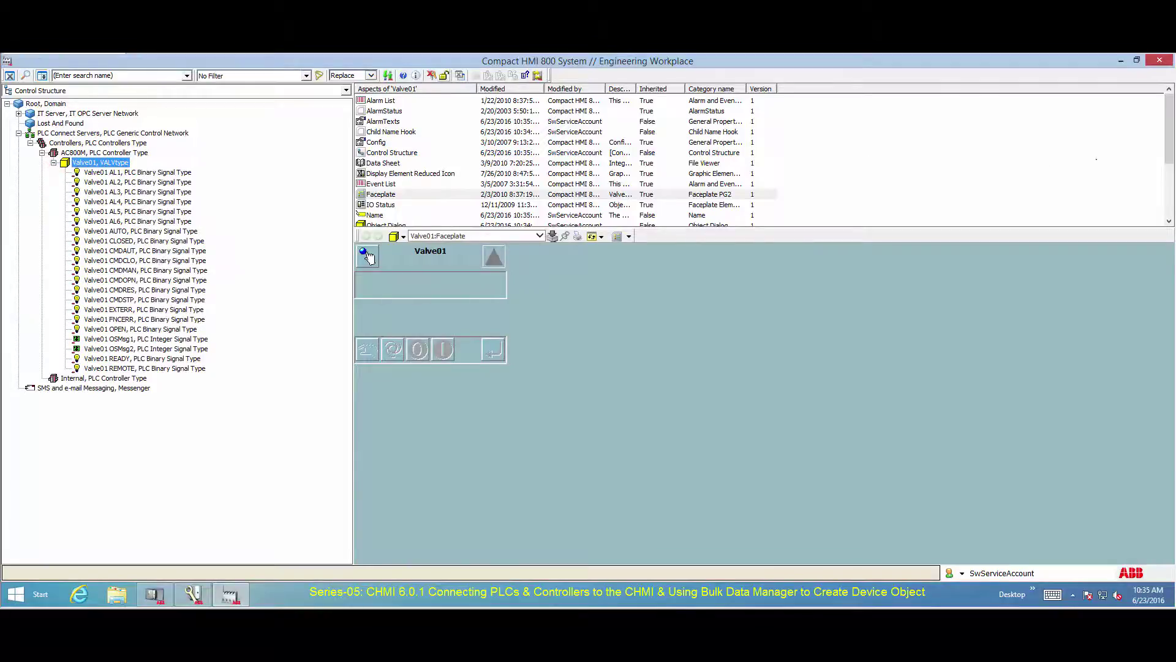
click(179, 173)
drag(1169, 174, 1169, 190)
click(411, 215)
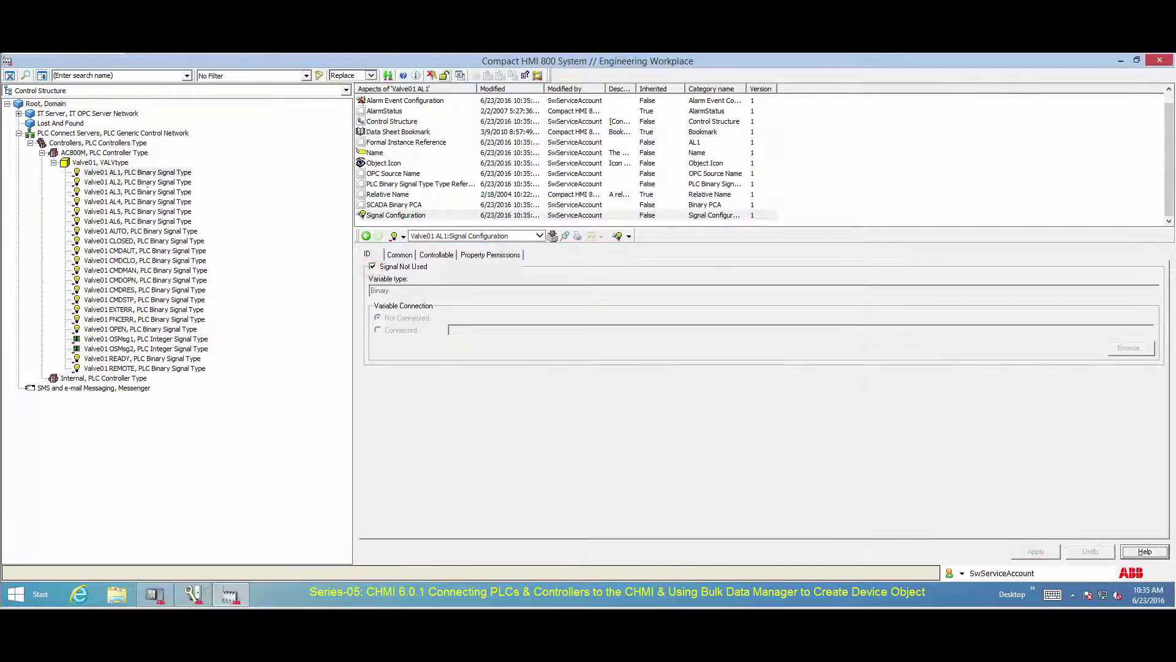
click(107, 182)
click(372, 266)
click(1036, 551)
click(107, 192)
click(373, 267)
click(1036, 551)
- Mark Valve01's AL4, AL5 and AL6 signals as not used in their Signal Configuration and apply each change
click(98, 202)
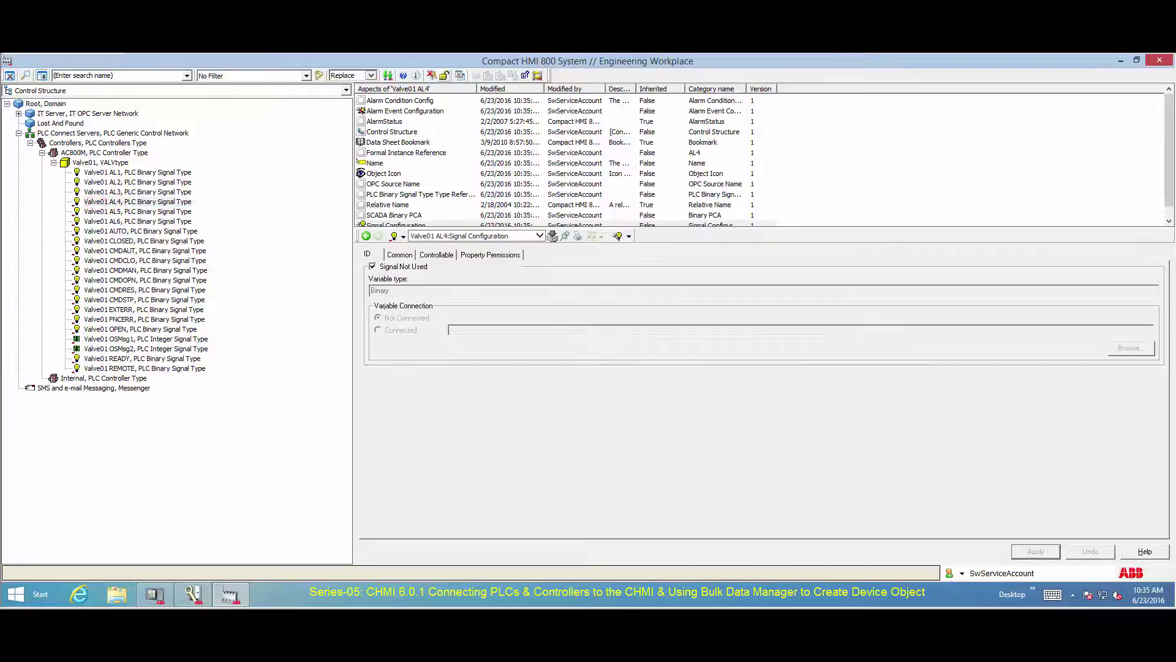
click(373, 267)
click(1036, 552)
click(107, 211)
click(372, 267)
click(1036, 551)
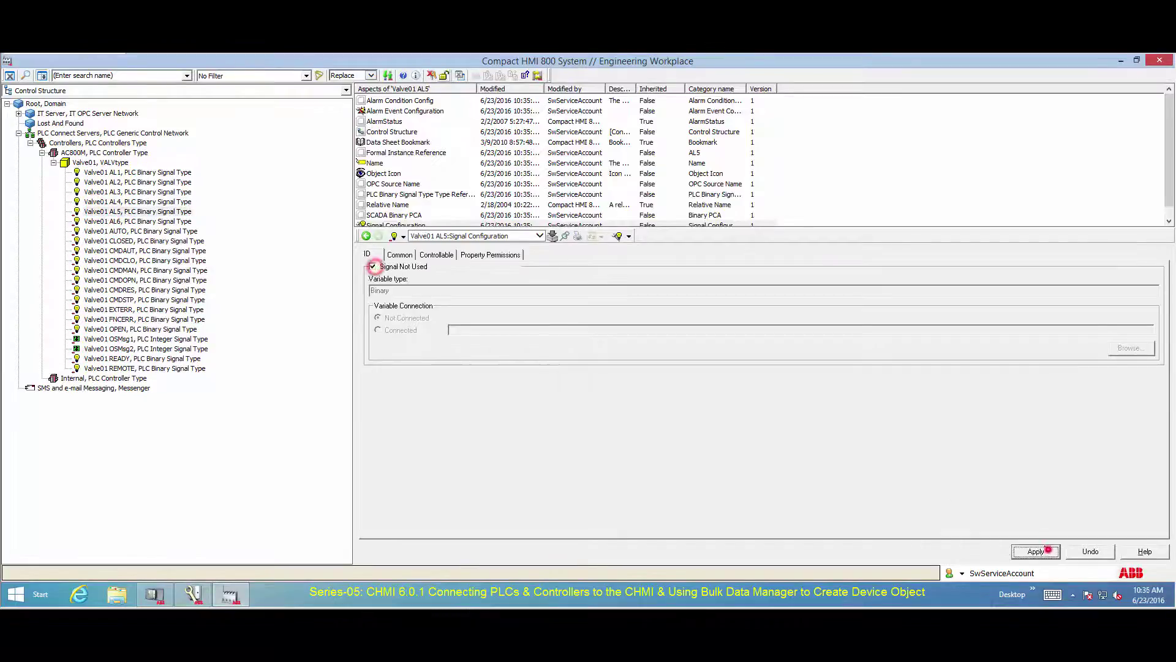
click(108, 221)
click(372, 266)
click(1036, 551)
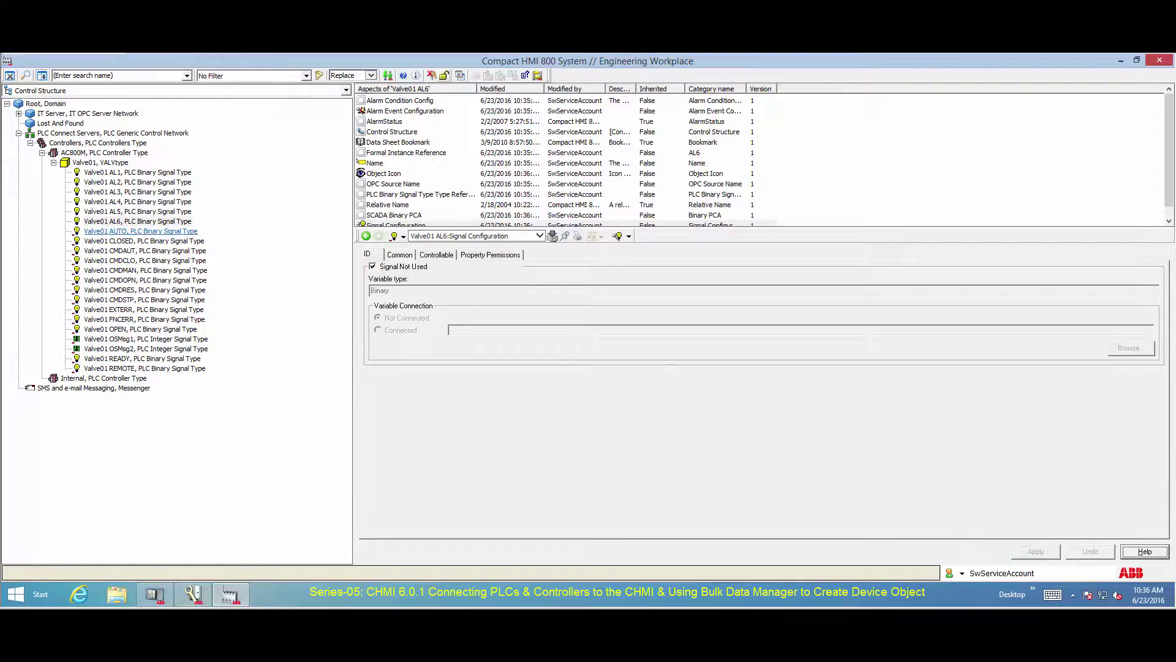
- Connect Valve01's AUTO signal to the OPC item Applications.Application_1.Diagram2.Valve01.Core.AutoMode and apply the change
click(141, 231)
click(377, 329)
click(1150, 349)
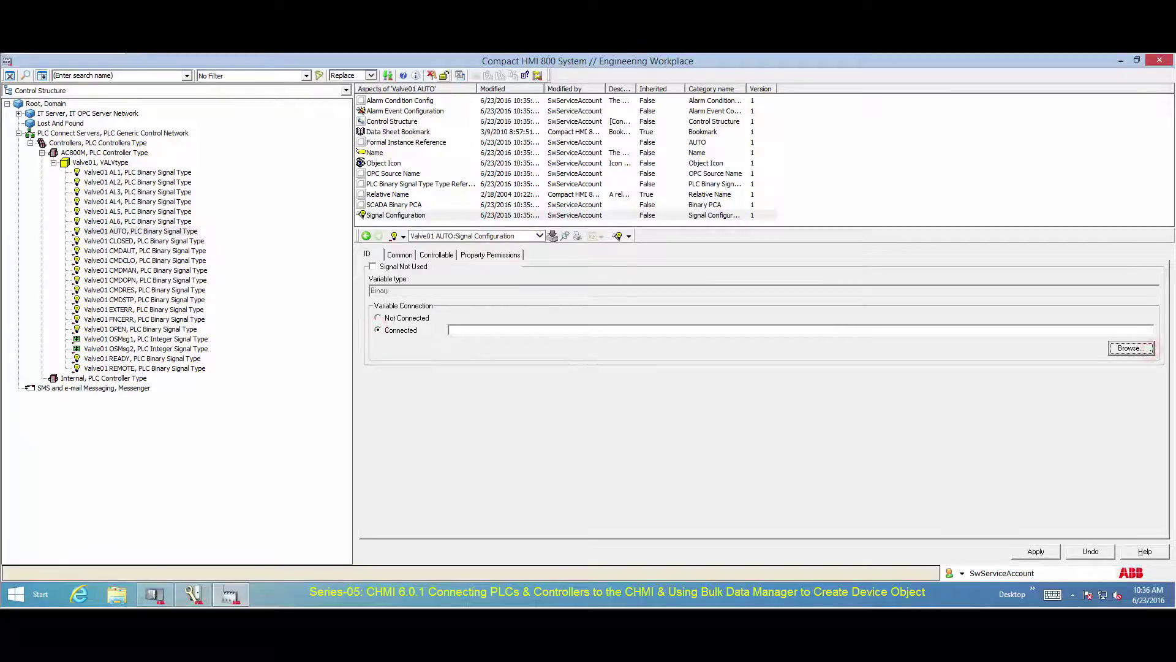
click(466, 295)
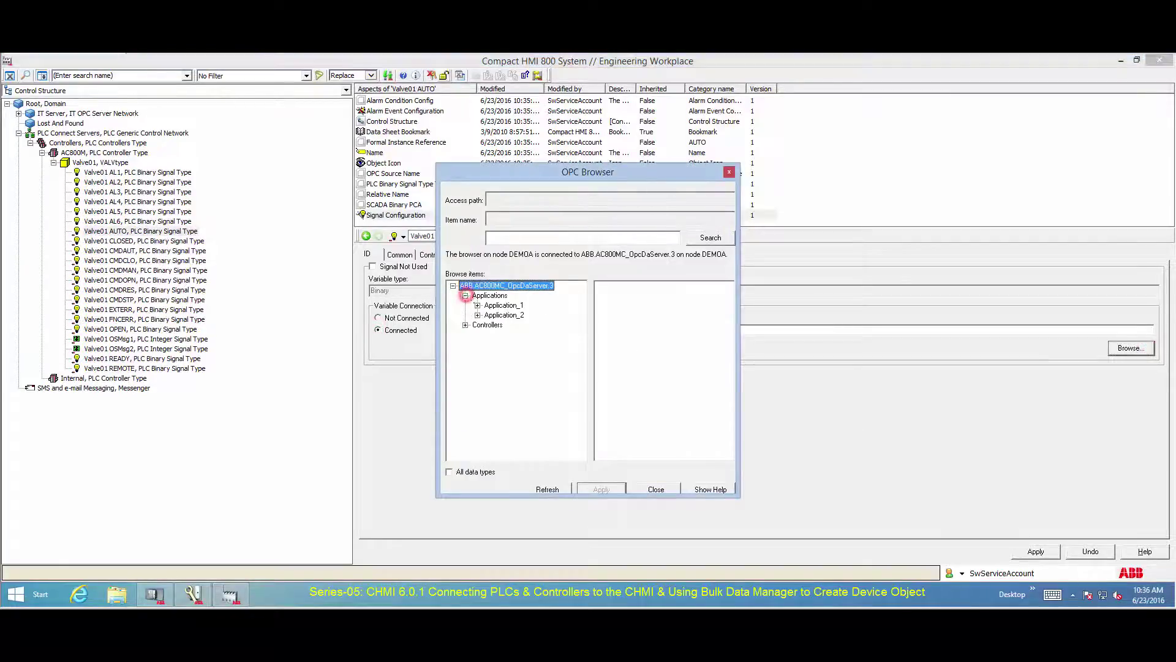
click(478, 305)
click(490, 344)
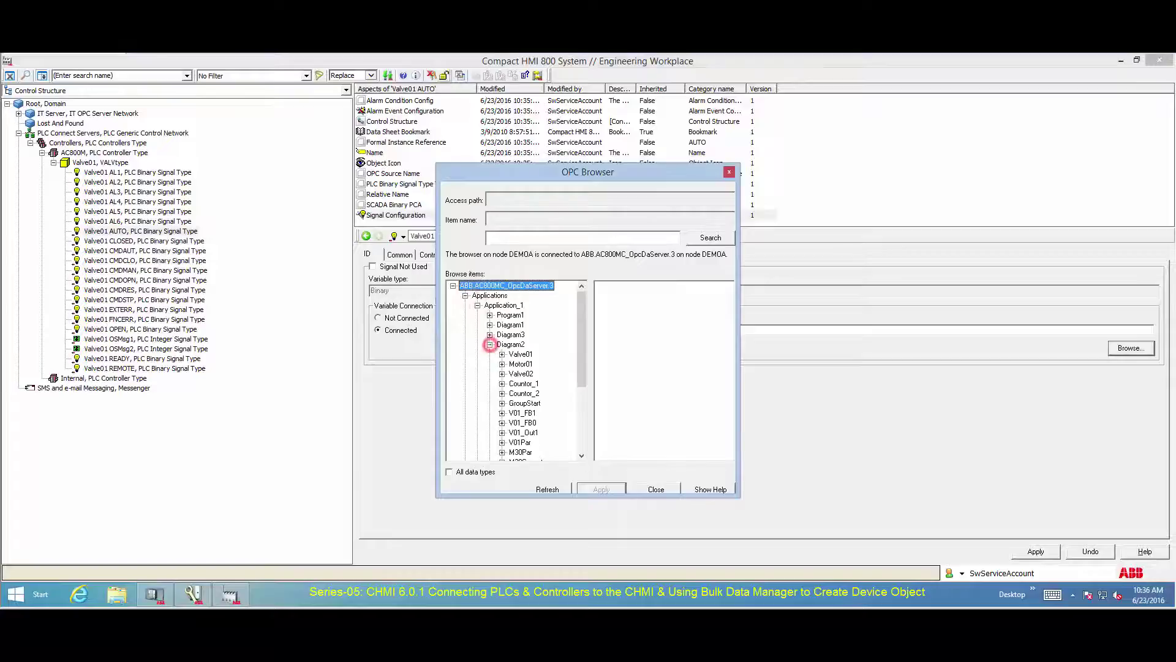
click(502, 354)
click(525, 423)
click(613, 329)
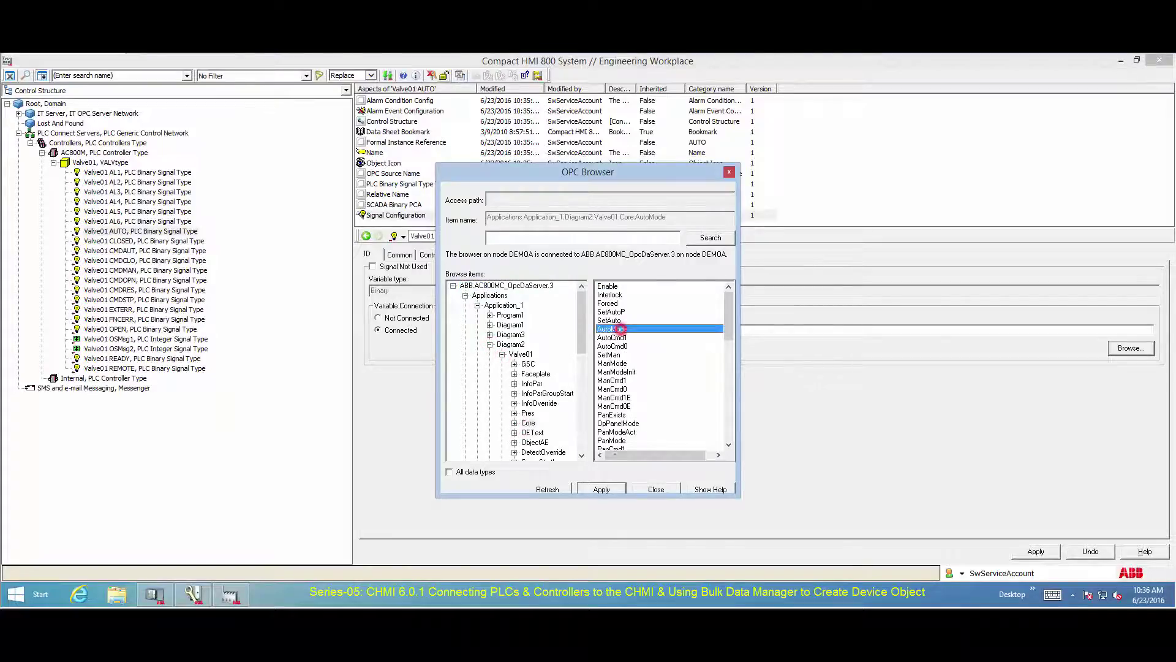
click(601, 488)
click(655, 488)
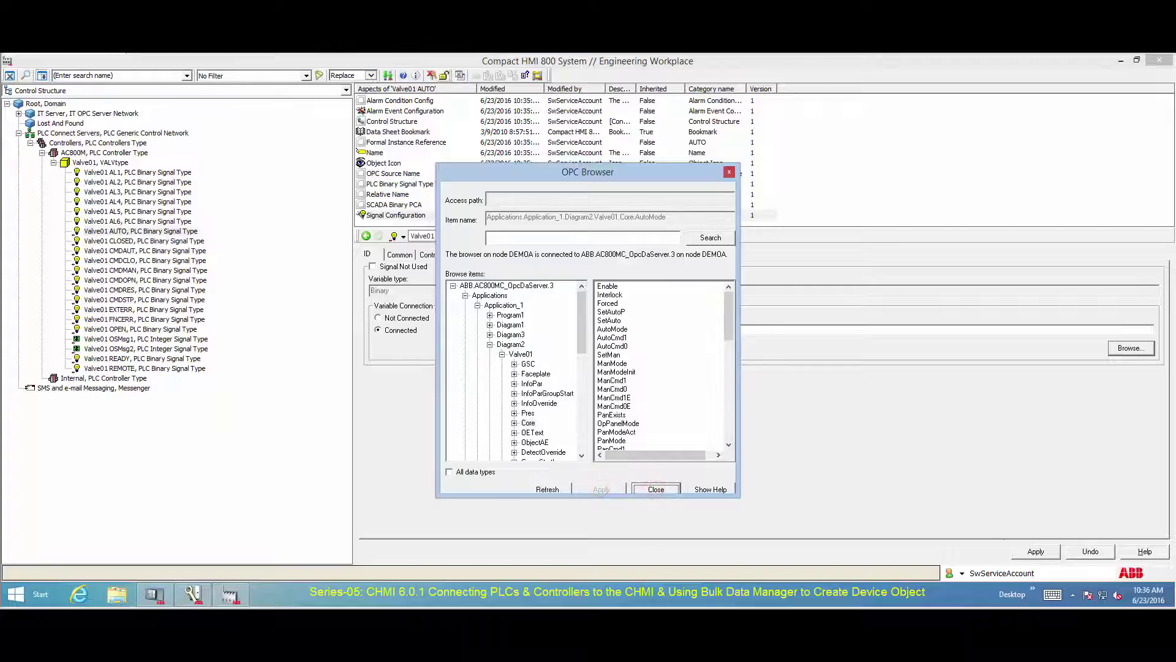
click(1035, 551)
- Connect Valve01's CLOSED signal to the OPC item Applications.Application_1.Diagram2.Valve01.StatDeact and apply the change
click(191, 241)
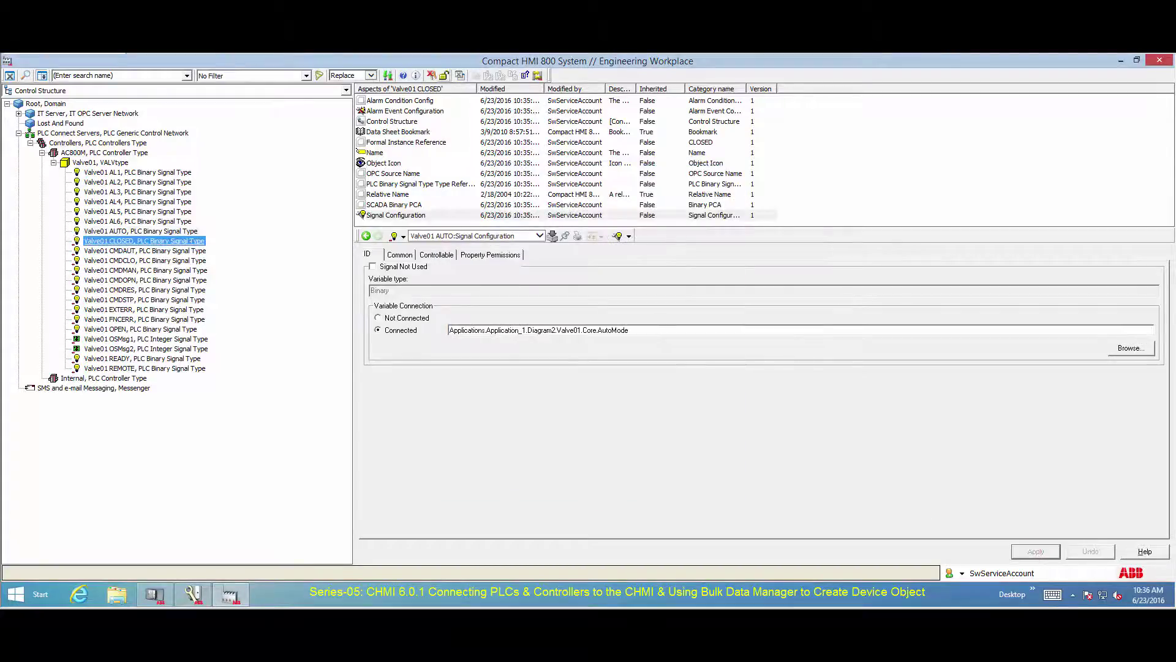
click(1130, 347)
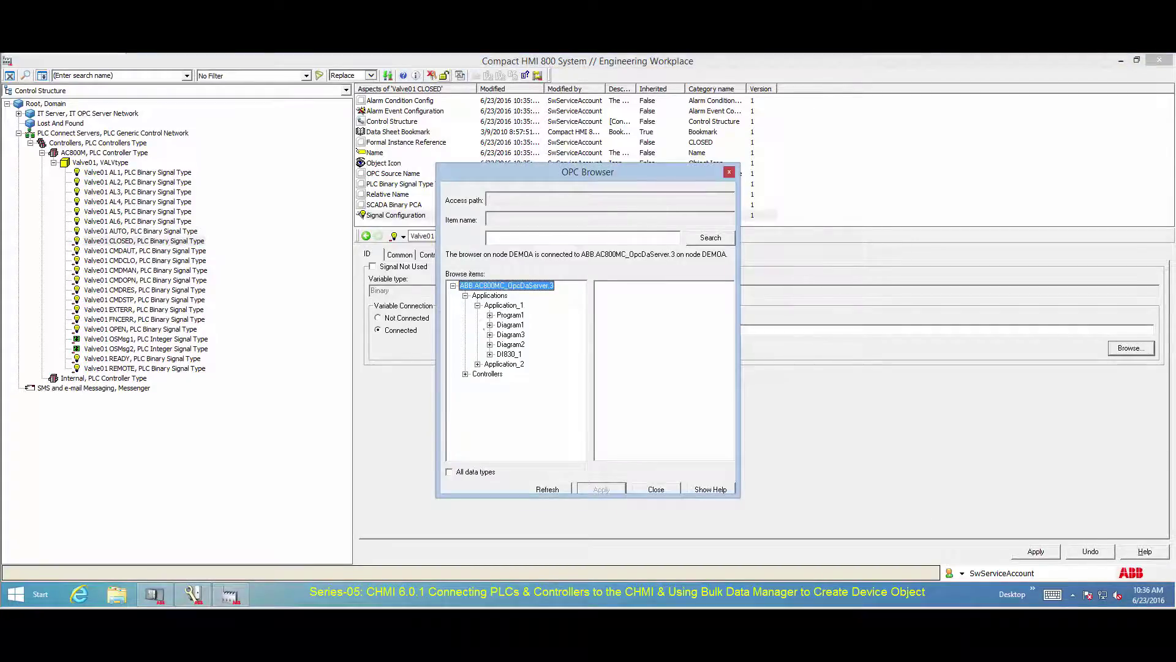
click(489, 345)
click(520, 354)
scroll(618, 371, down, 3)
click(612, 371)
click(600, 488)
click(655, 488)
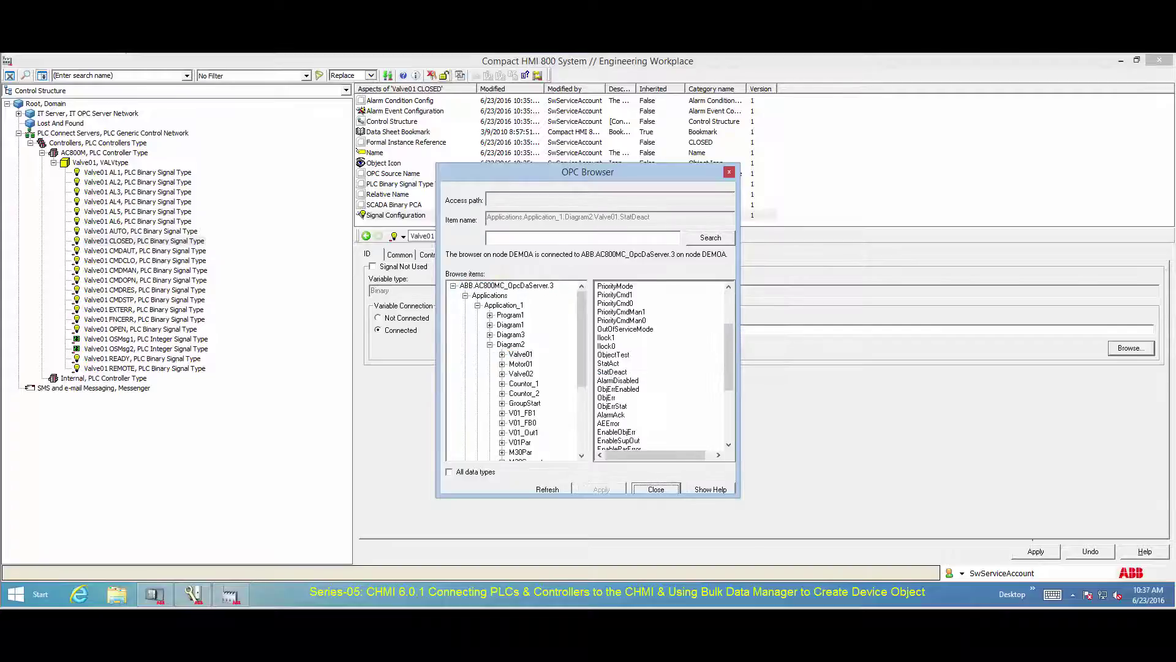
click(1035, 552)
- Connect Valve01's CMDAUT signal to its OPC item under Application_1.Diagram2.Valve01.Core and apply the change
click(145, 250)
click(378, 330)
click(1131, 348)
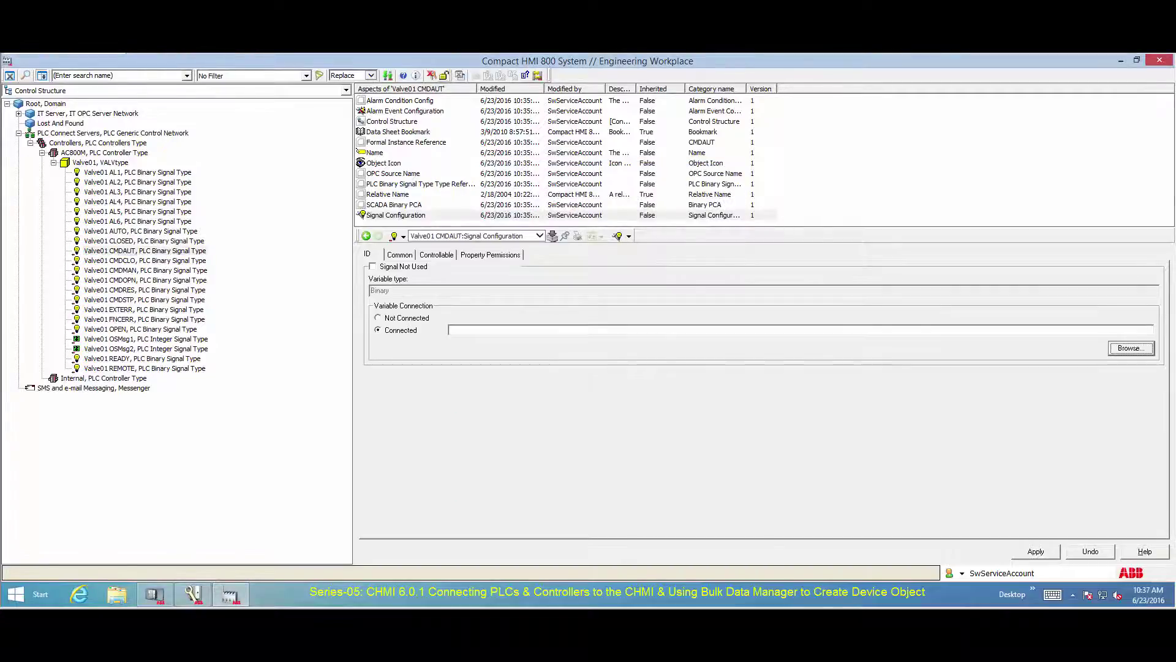
click(464, 295)
click(477, 305)
click(490, 344)
click(502, 354)
click(528, 423)
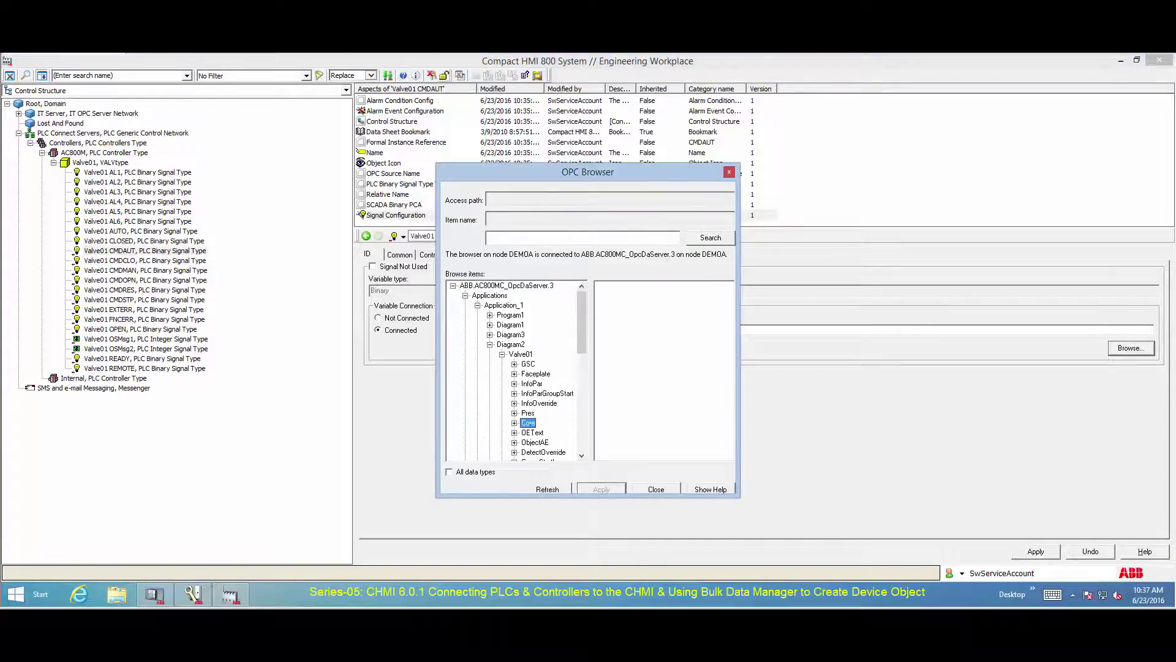
click(655, 489)
click(1035, 551)
- Connect Valve01's CMDCLO signal to the OPC item Applications.Application_1.Diagram2.Valve01.Core.ManCmd0 and apply the change
click(145, 260)
click(377, 330)
click(1130, 348)
key(Return)
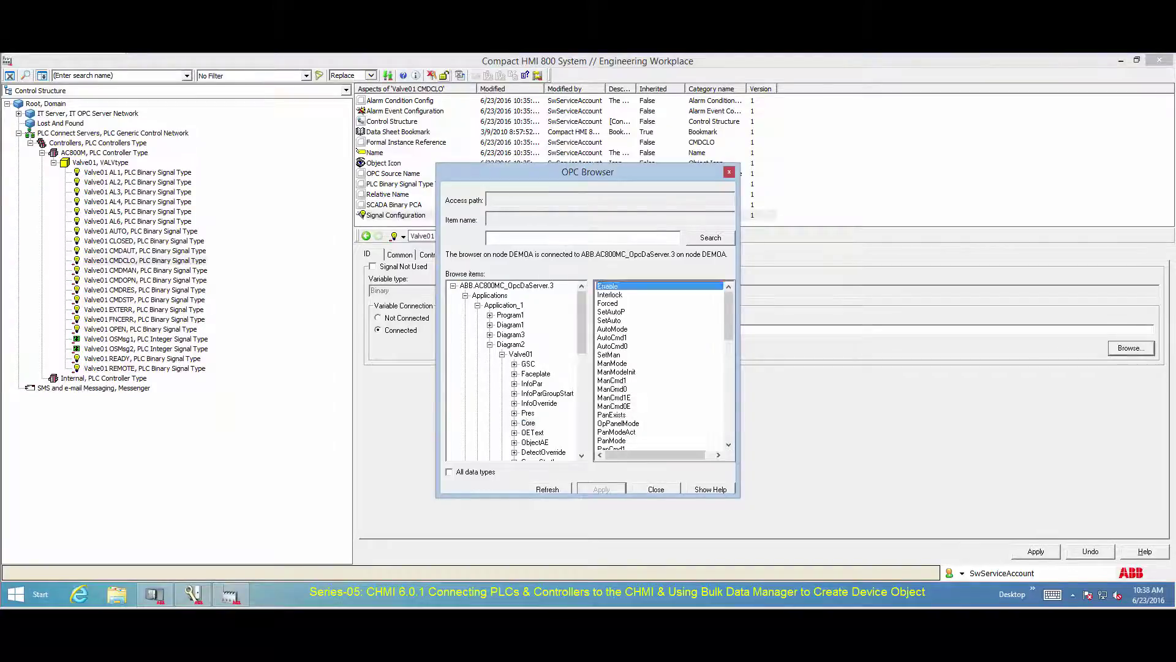
key(Return)
- Connect Valve01's CMDMAN signal to its OPC item under Application_1.Diagram2.Valve01 and apply the change
key(Down)
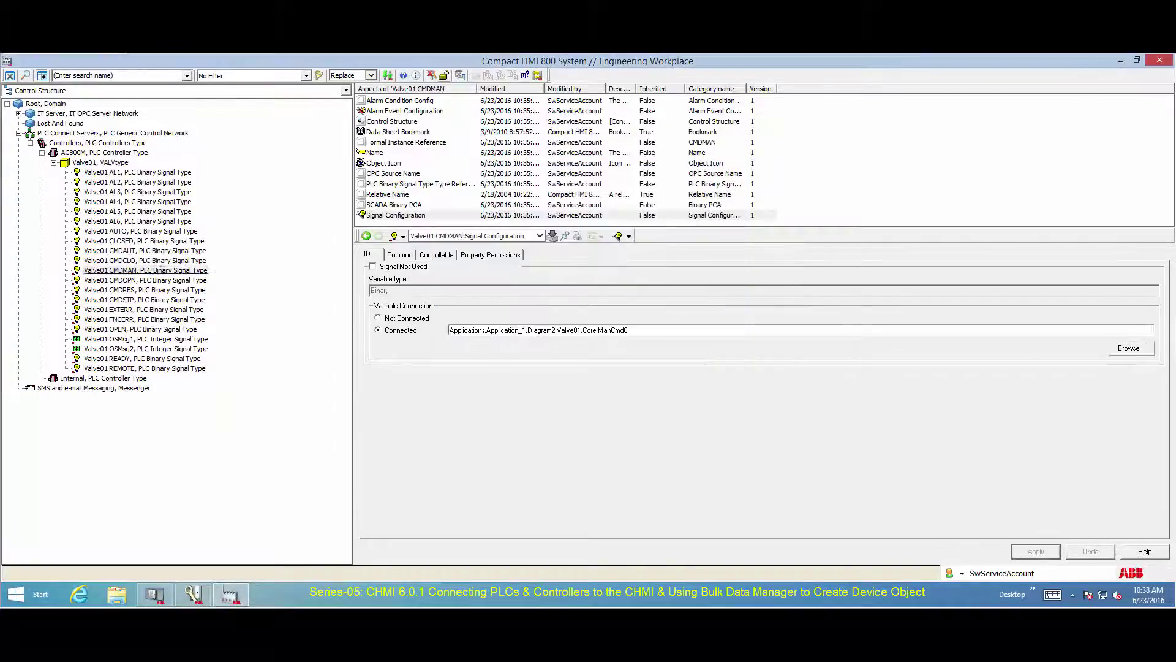
key(Return)
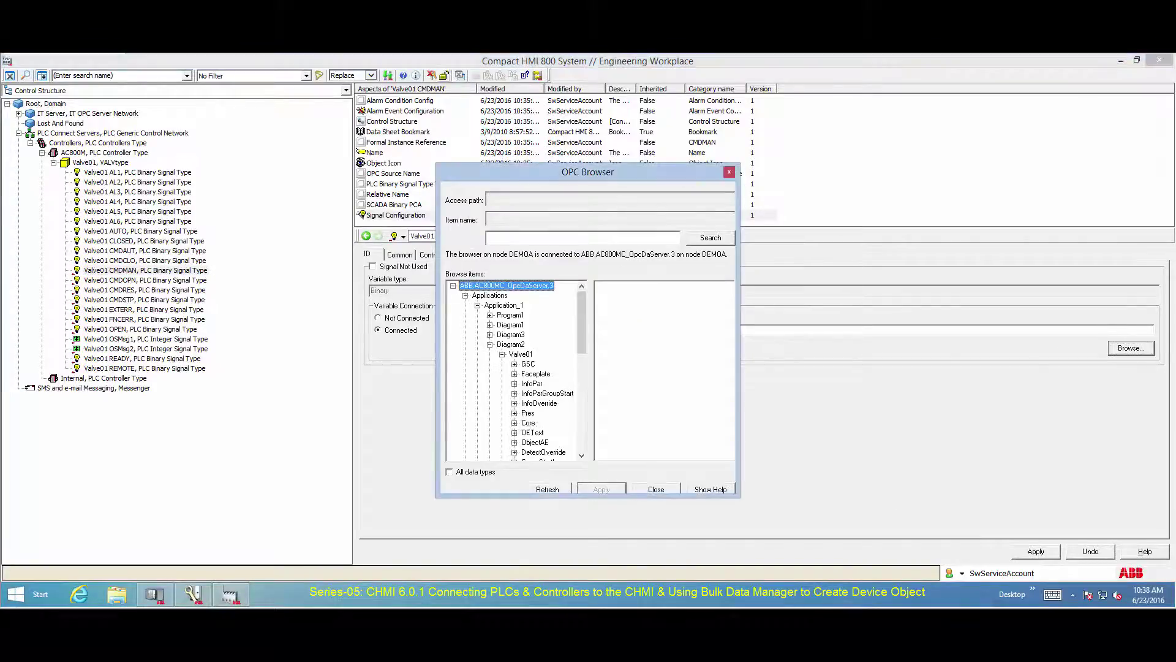
key(Return)
- Connect Valve01's CMDOPN signal to the OPC item Applications.Application_1.Diagram2.Valve01.Core.ManCmd1 and apply the change
key(Down)
key(Return)
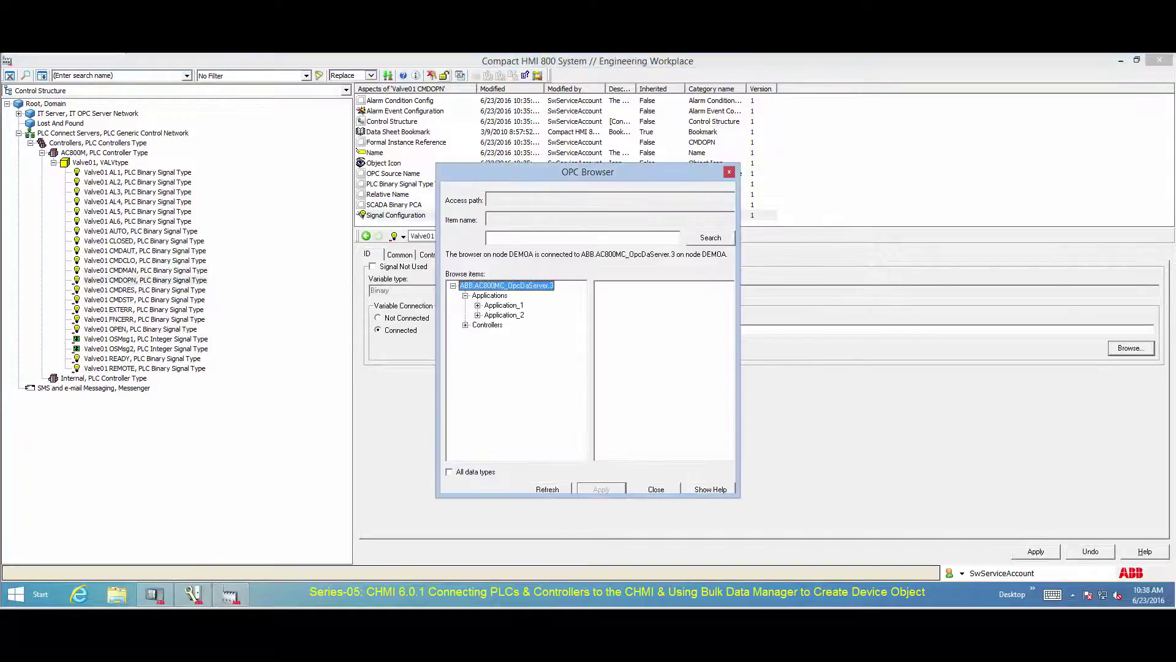
click(611, 380)
click(601, 489)
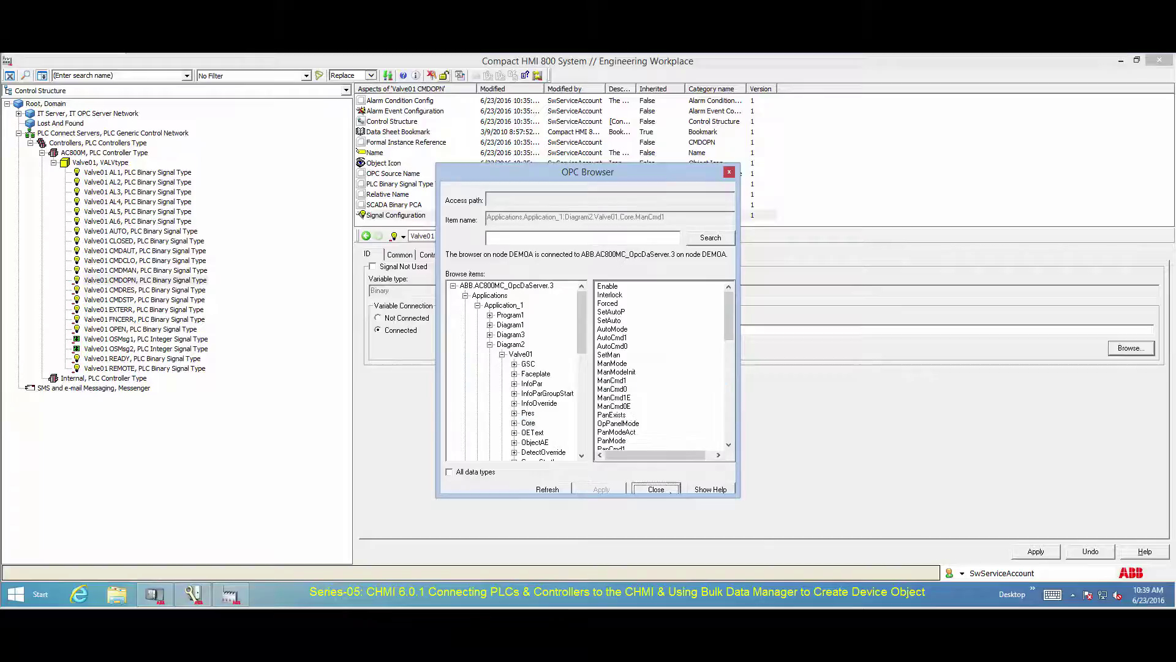
click(656, 488)
click(1036, 552)
- Mark Valve01's CMDRES, CMDSTP and EXTERR signals as not used and apply each change
click(144, 290)
click(373, 267)
click(1036, 551)
click(144, 300)
click(373, 267)
click(1036, 551)
key(Down)
- Connect Valve01's FNCERR signal to the OPC item Applications.Application_1.Diagram2.Valve01.Core.ObjErr and apply the change
key(Down)
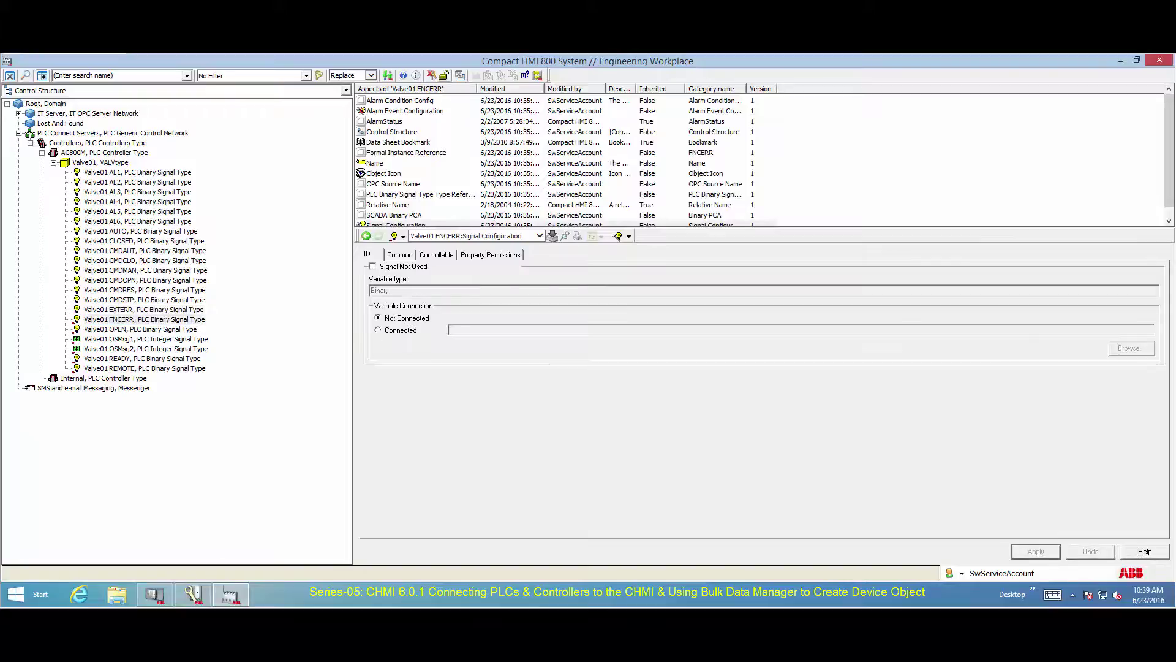
click(377, 330)
click(1131, 347)
click(465, 295)
click(478, 305)
click(489, 344)
click(502, 354)
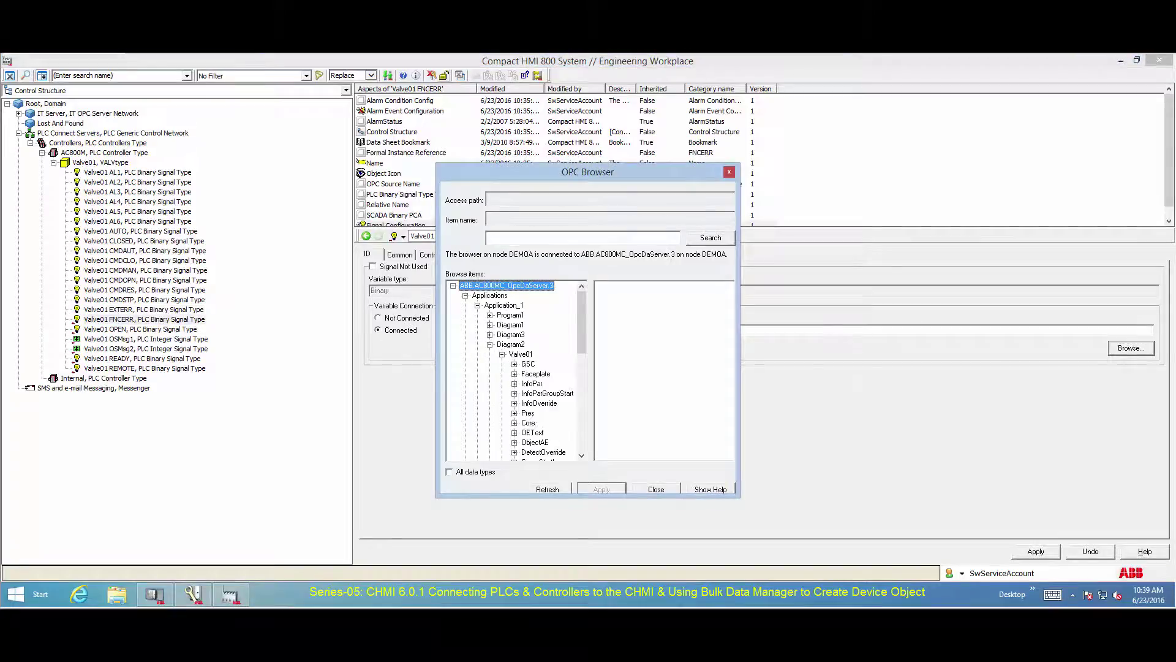
click(528, 423)
scroll(663, 367, down, 14)
click(606, 406)
click(600, 489)
key(Escape)
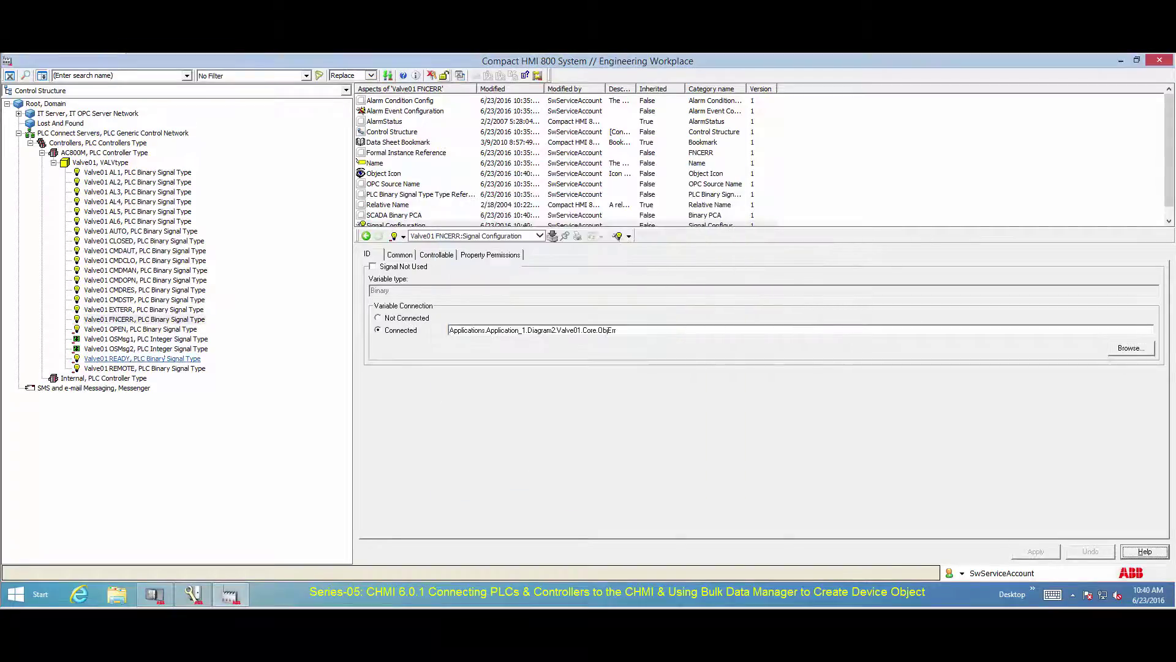
- Connect Valve01's OPEN signal to the OPC item Applications.Application_1.Diagram2.Valve01.StatAct and apply the change
key(Down)
key(alt+b)
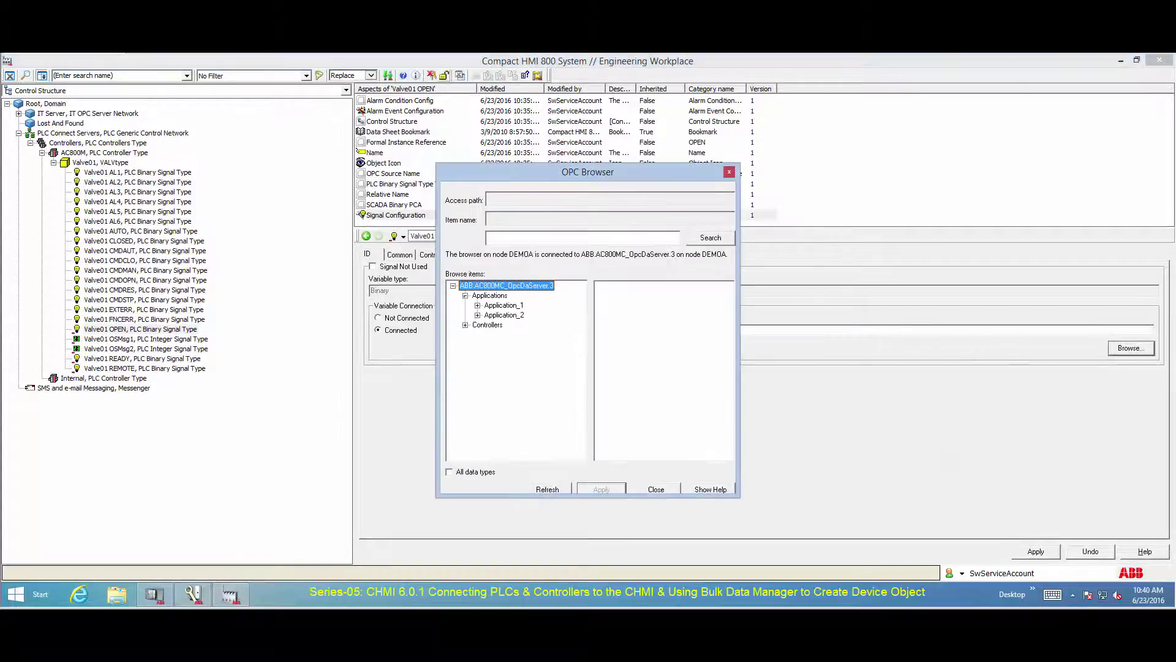
key(Return)
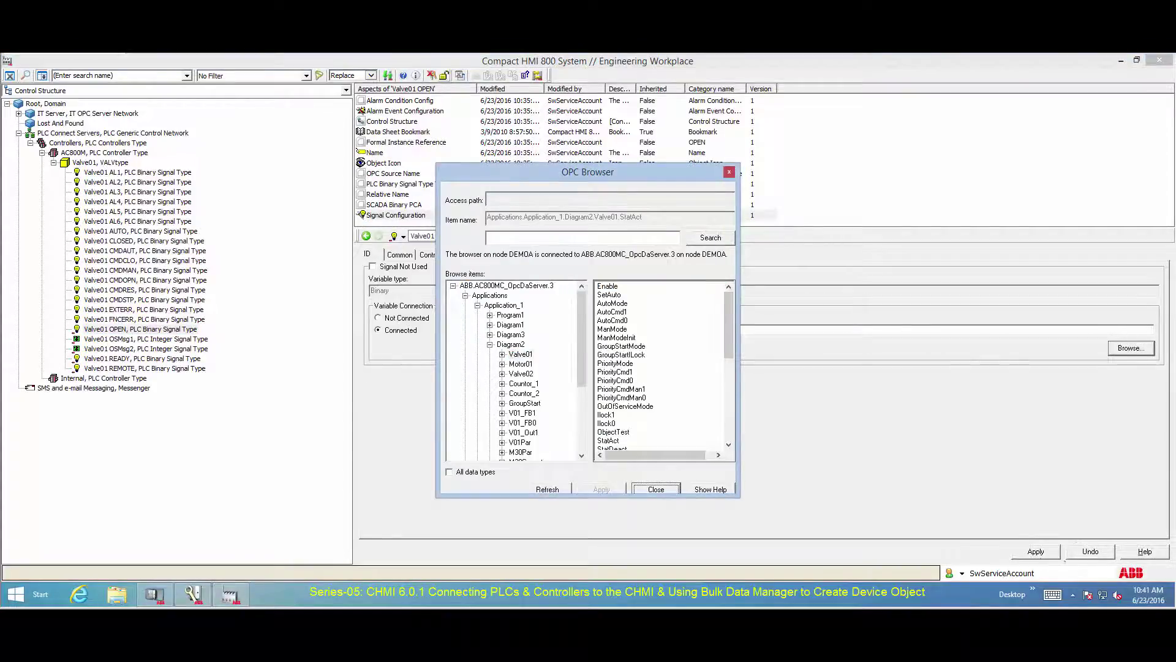
- Mark Valve01's OSMsg1 and OSMsg2 integer signals as not used and apply each change
key(Down)
click(373, 266)
click(1035, 551)
click(158, 349)
click(372, 267)
click(1035, 552)
- Connect Valve01's READY signal to the OPC item Applications.Application_1.Diagram2.Valve01.Core.ObjErr and apply the change
click(160, 359)
click(372, 266)
click(377, 330)
click(1131, 348)
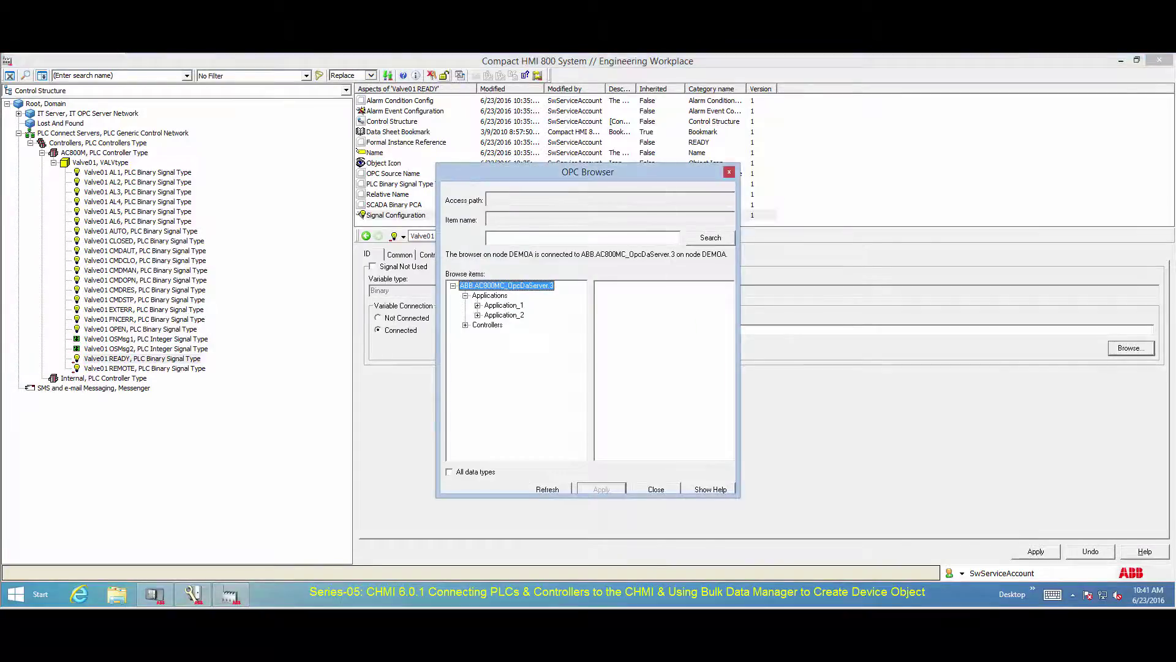
drag(729, 331, 729, 432)
click(607, 406)
click(602, 489)
click(1035, 551)
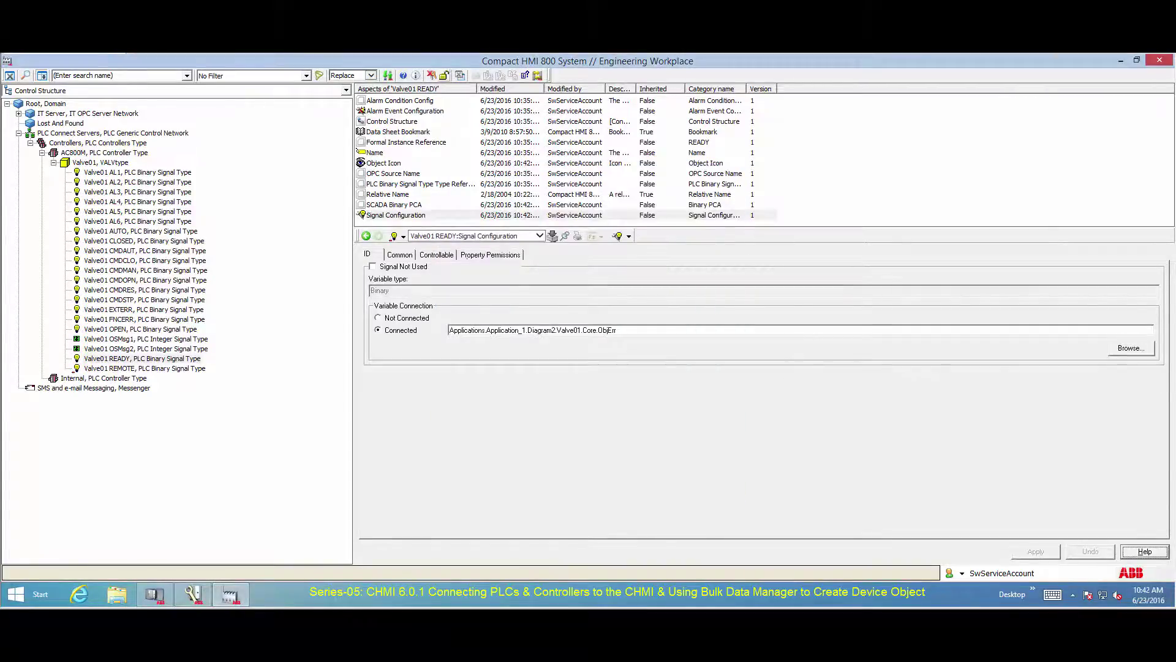
- Turn off the default signal values for Valve01's READY signal, set it to Inverted and apply the change
click(403, 254)
click(776, 266)
click(453, 288)
click(1035, 550)
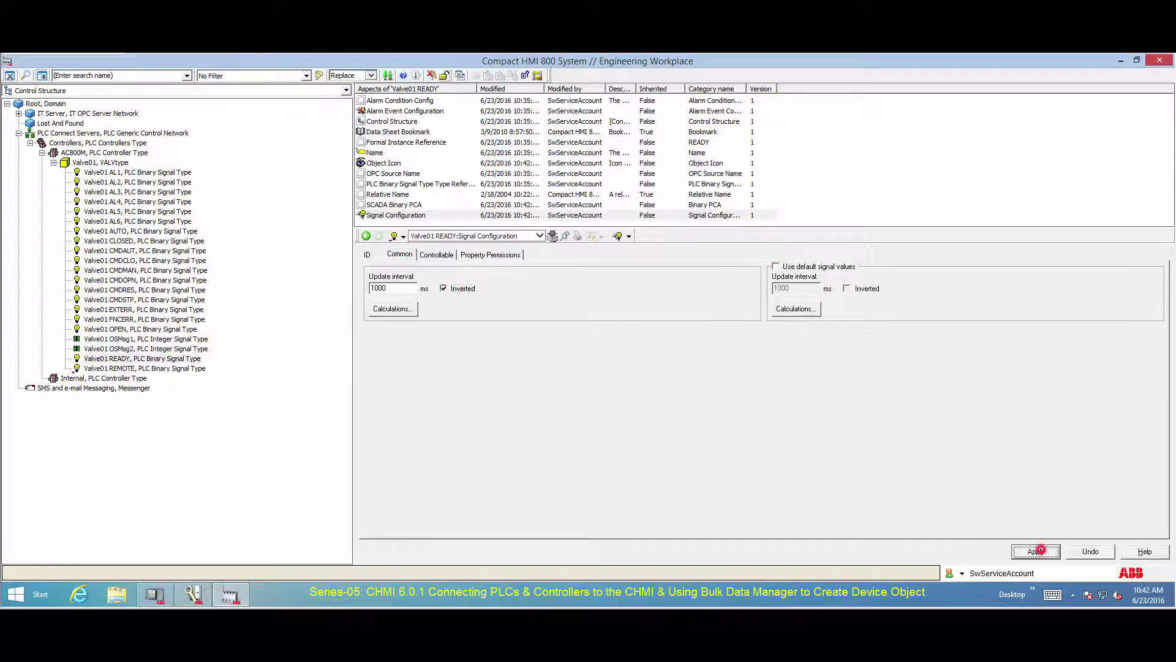
- Connect Valve01's REMOTE signal to the OPC item Applications.Application_1.Diagram2.Valve01.Core.LocMode and apply the change
click(145, 368)
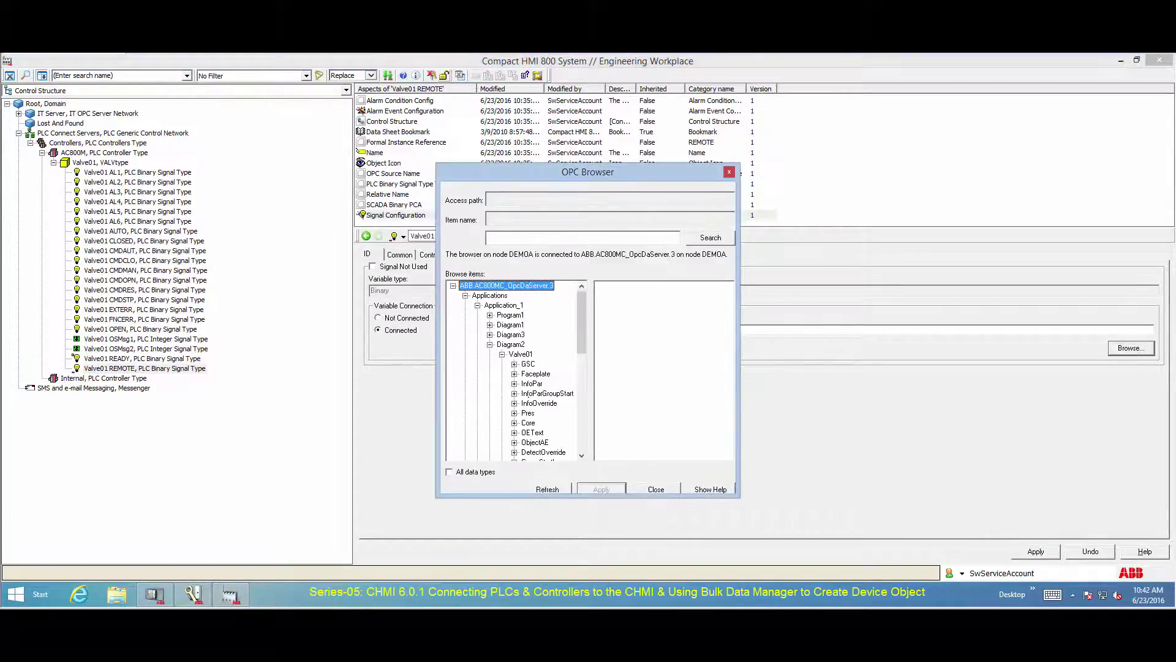
click(528, 423)
drag(728, 315, 729, 341)
click(611, 381)
click(601, 489)
click(656, 489)
click(1036, 551)
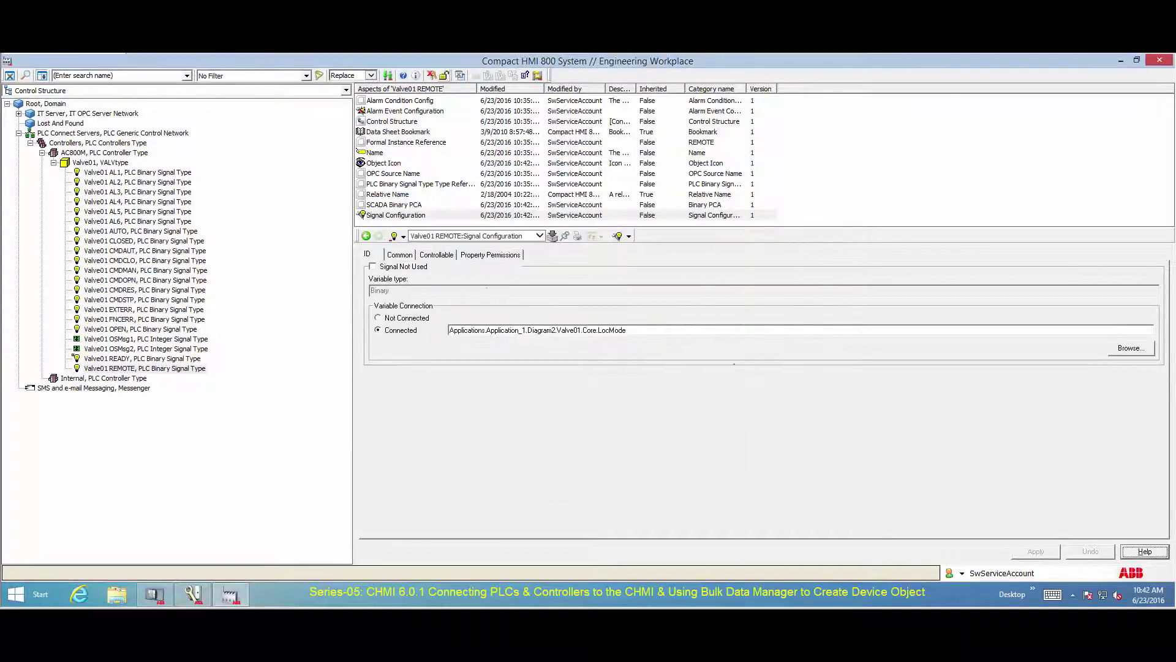
- Turn off the default signal values for Valve01's REMOTE signal, set it to Inverted and apply the change
click(399, 255)
click(776, 265)
click(444, 288)
click(1035, 551)
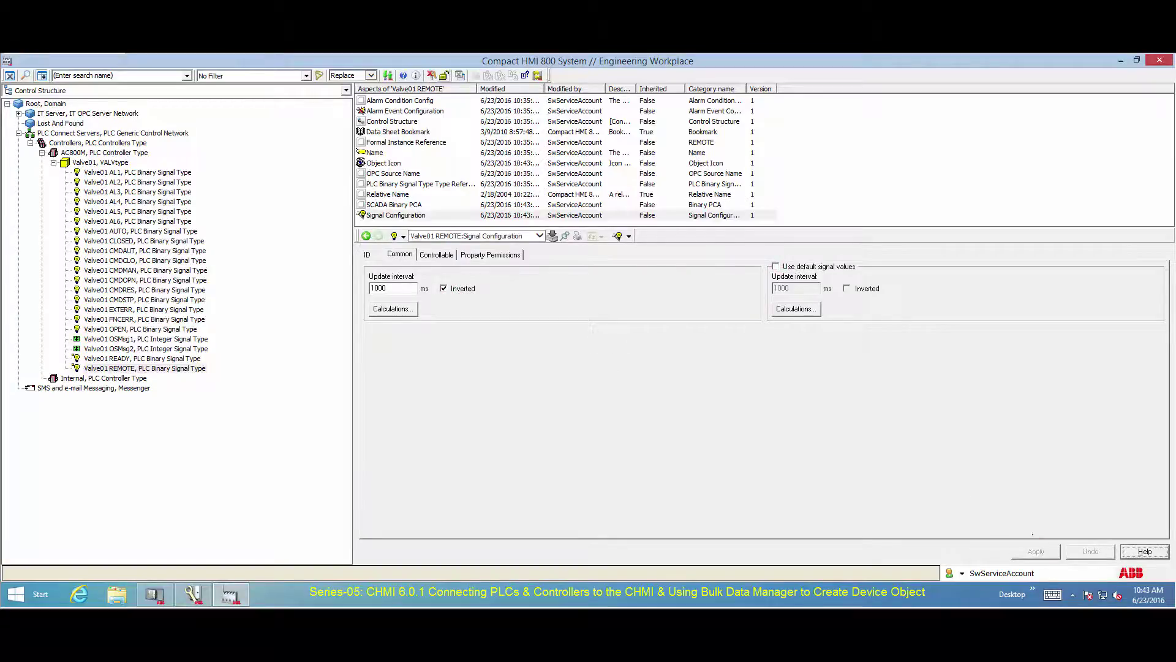
- Deploy the configuration of the PLC Connect Servers network through its Deploy aspect
click(110, 133)
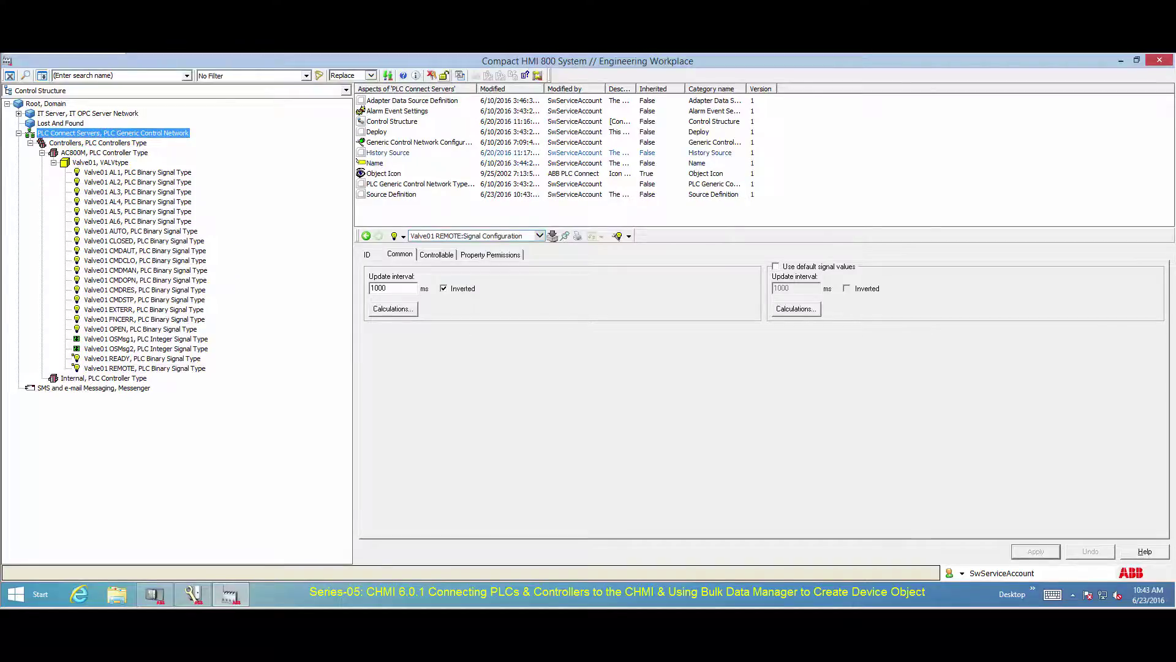
click(371, 132)
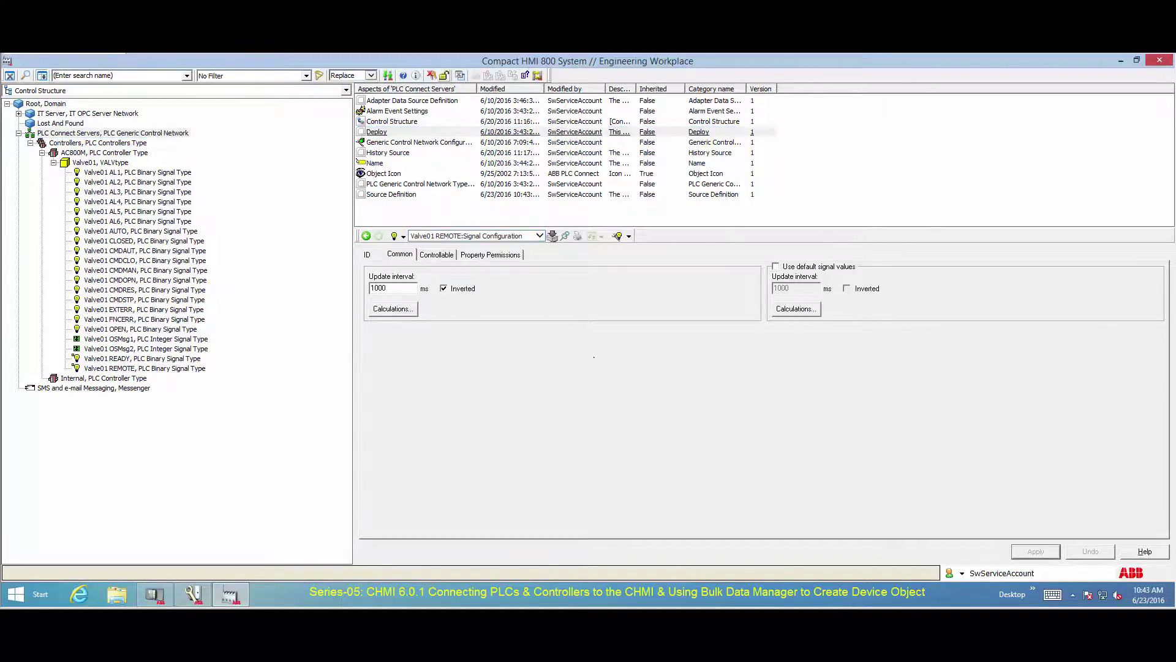
click(1032, 547)
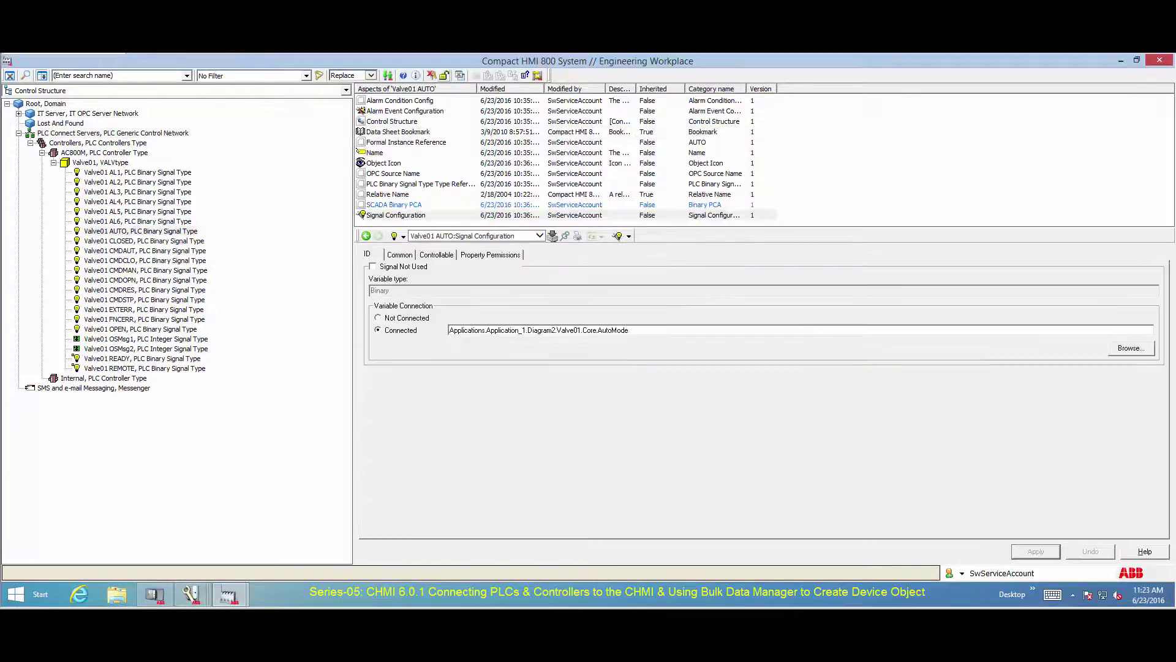
- Check the live data in Valve01 AUTO's SCADA Binary PCA and the signal values in Valve01's Object Dialog
click(391, 203)
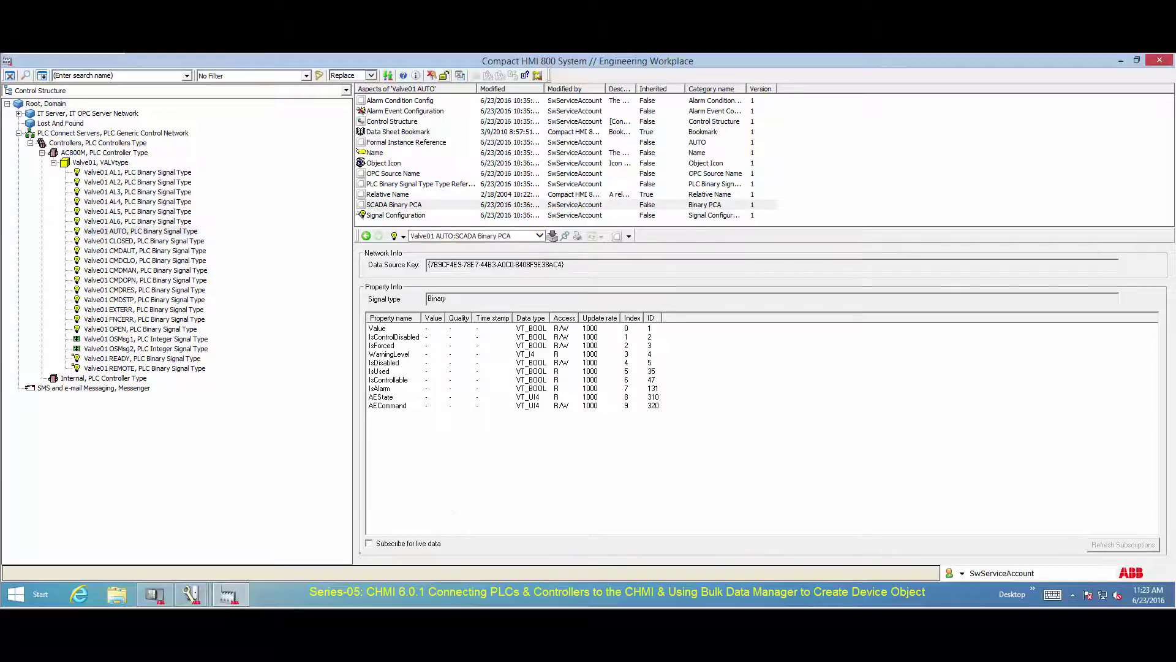
click(369, 543)
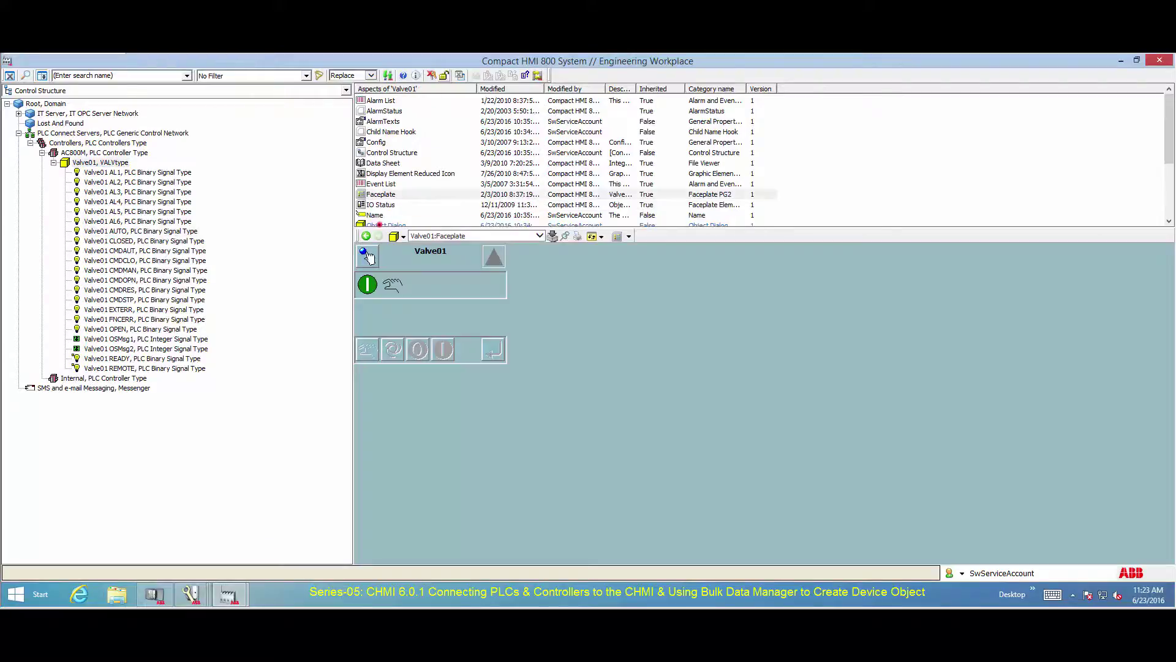
click(379, 224)
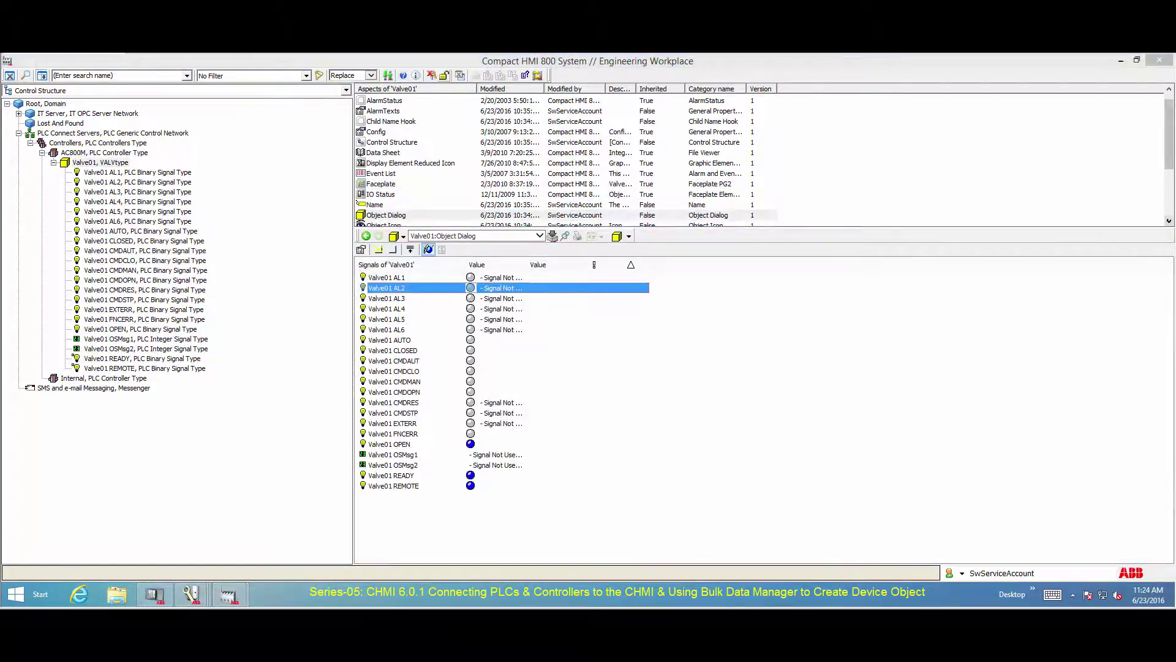
click(1168, 220)
click(1168, 220)
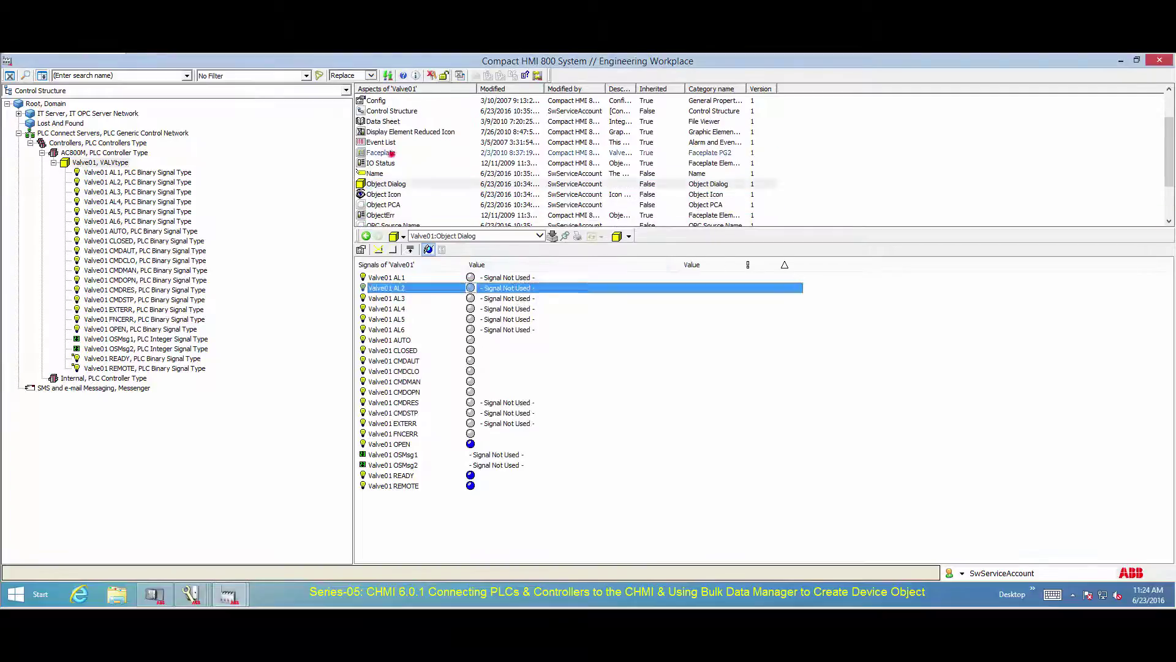
- Open Valve01's Faceplate and take control of the valve to enable its operating commands
click(389, 152)
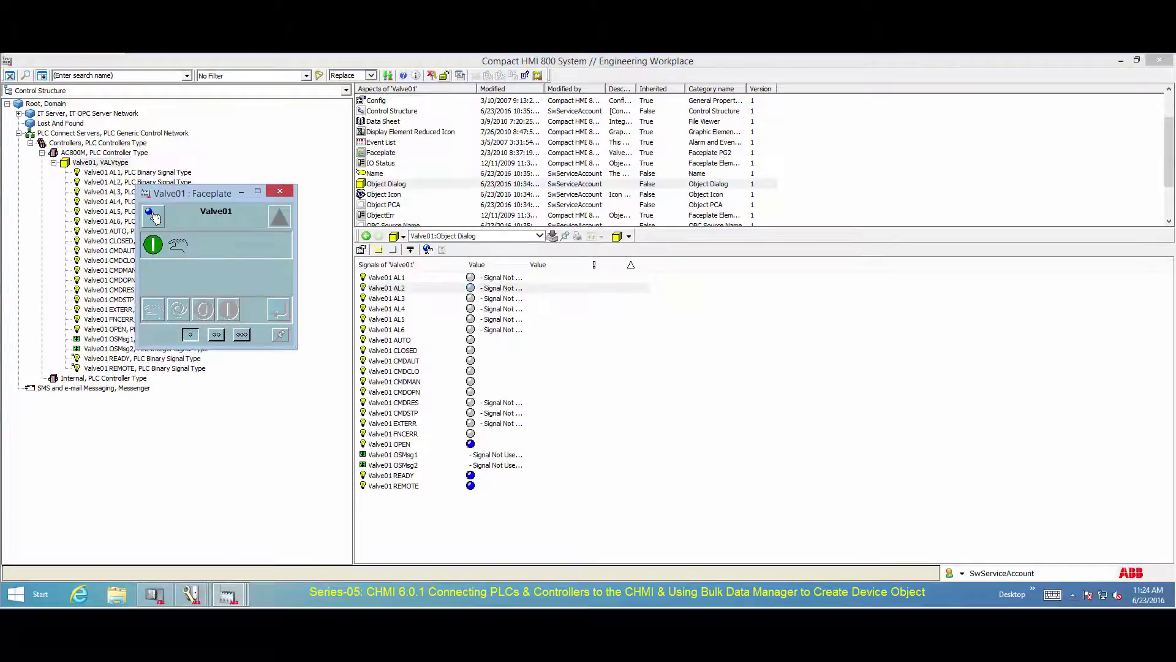
click(153, 215)
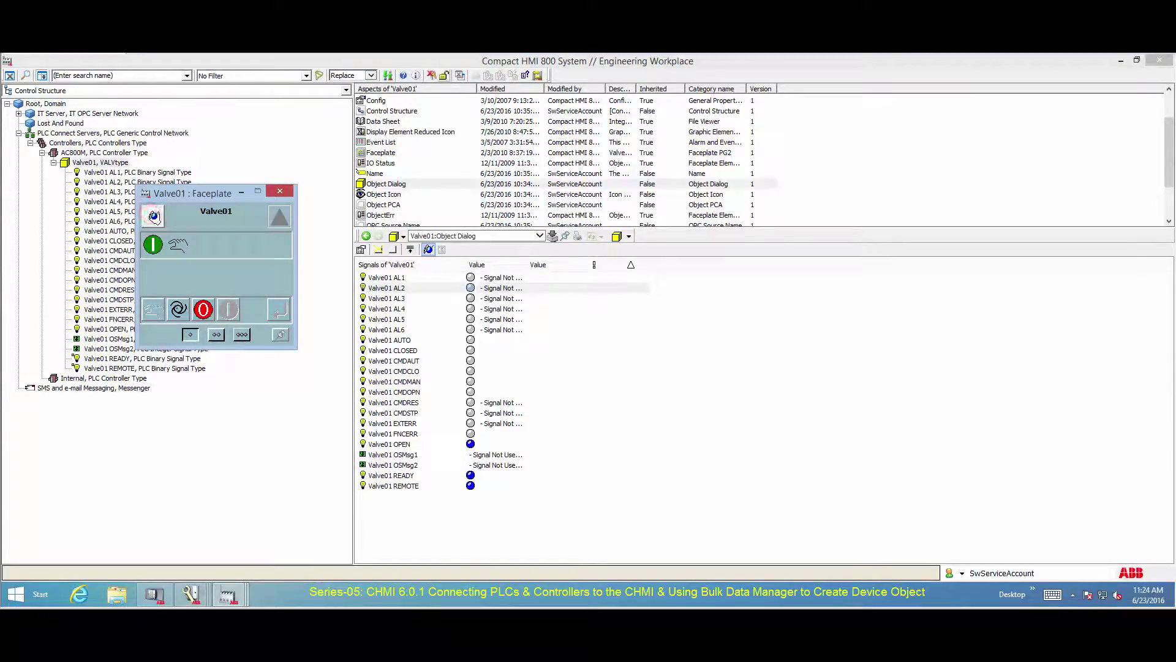
- Close Valve01 from its faceplate, return it to automatic mode and display its Display Element Reduced Icon
click(203, 309)
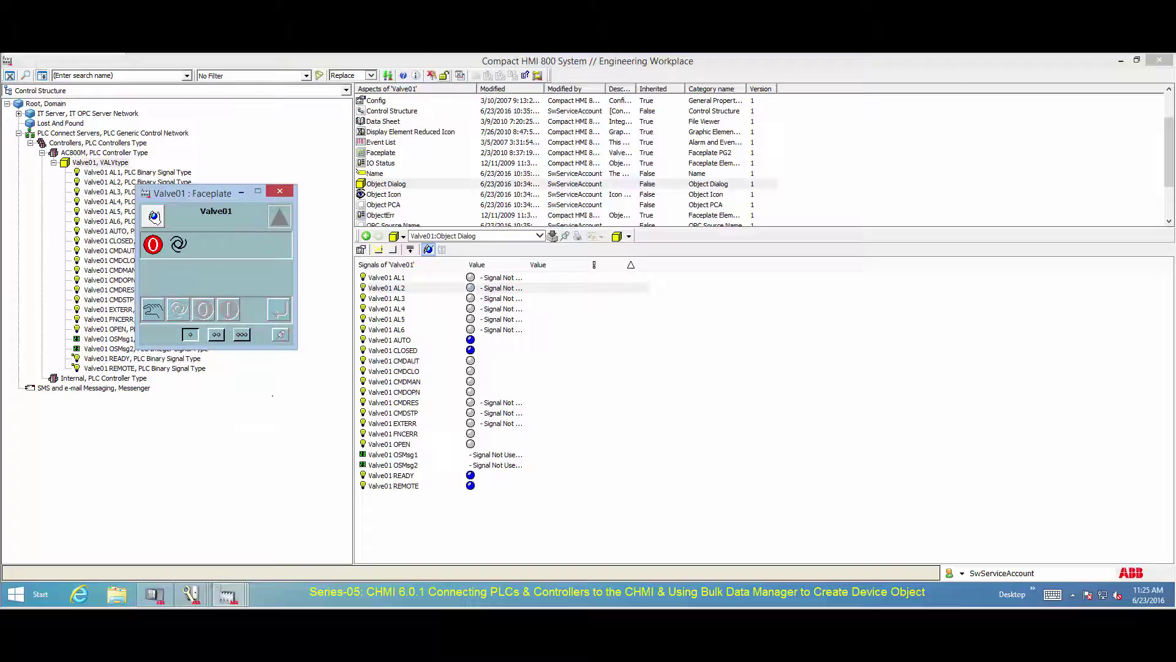
click(406, 174)
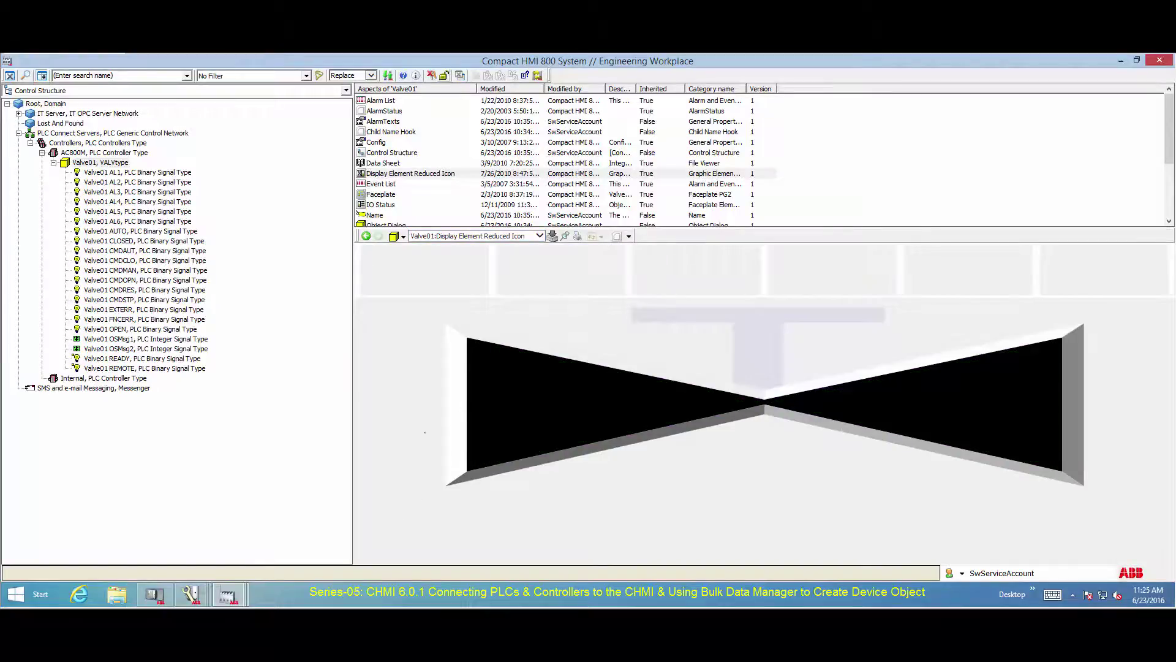
- Open the faceplate from Valve01's reduced icon, take control, switch to manual mode and command the valve open
click(842, 430)
click(153, 216)
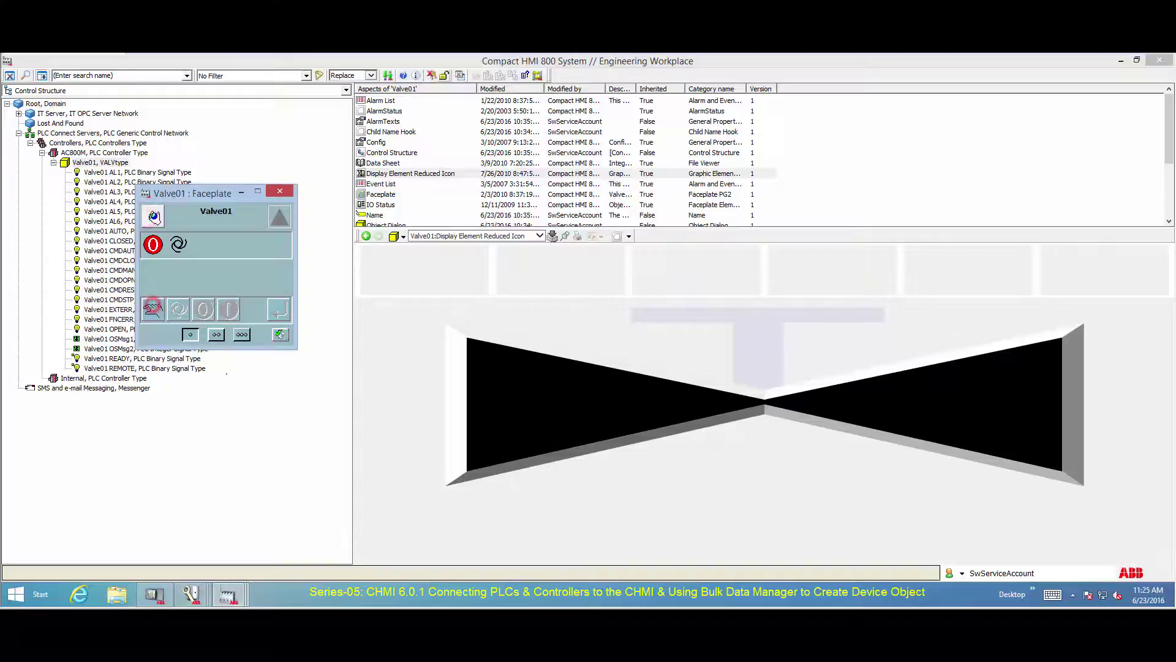
click(153, 306)
click(229, 309)
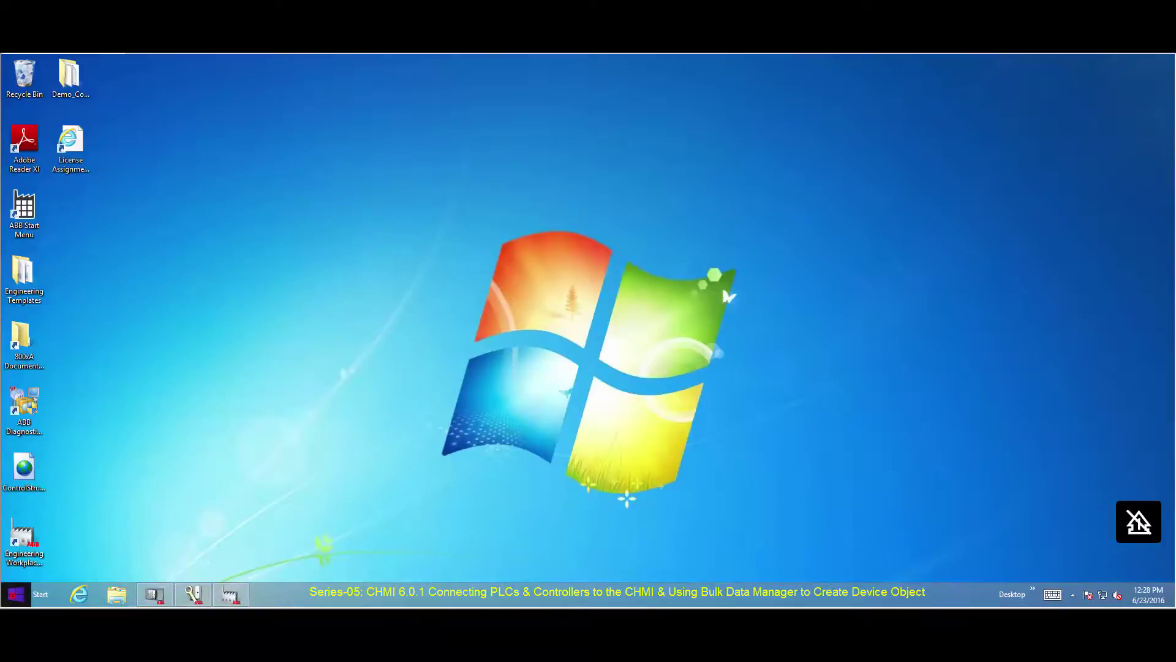
- Start Microsoft Excel 2010 and activate the Bulk Data Manager add-in in the blank workbook
click(16, 594)
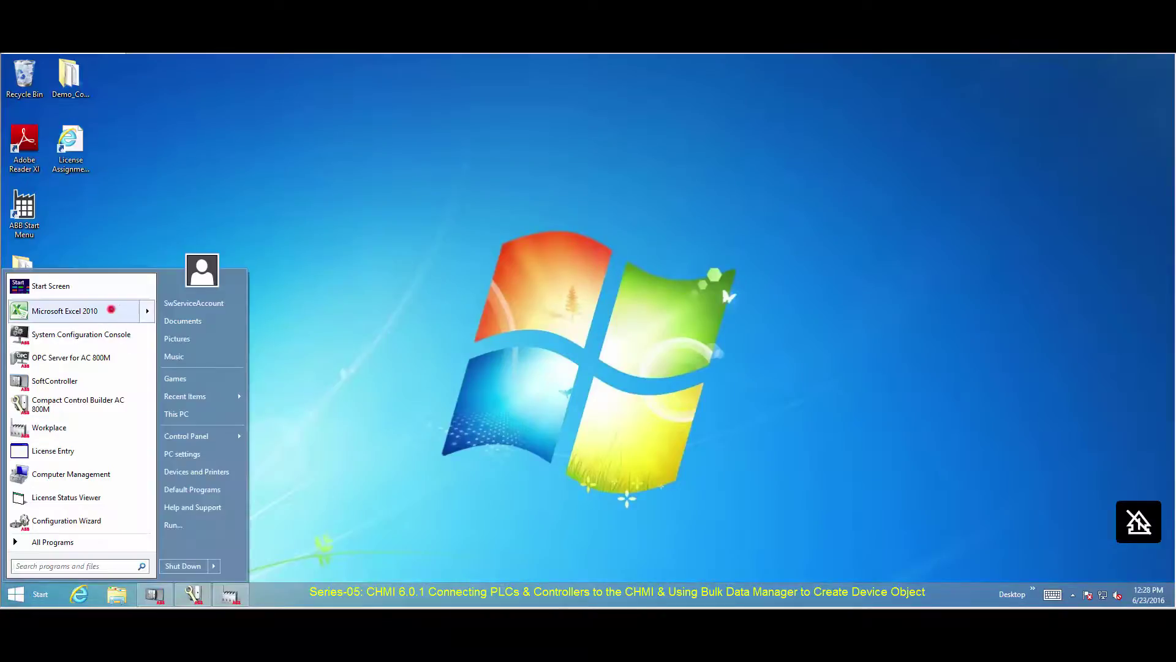
click(110, 309)
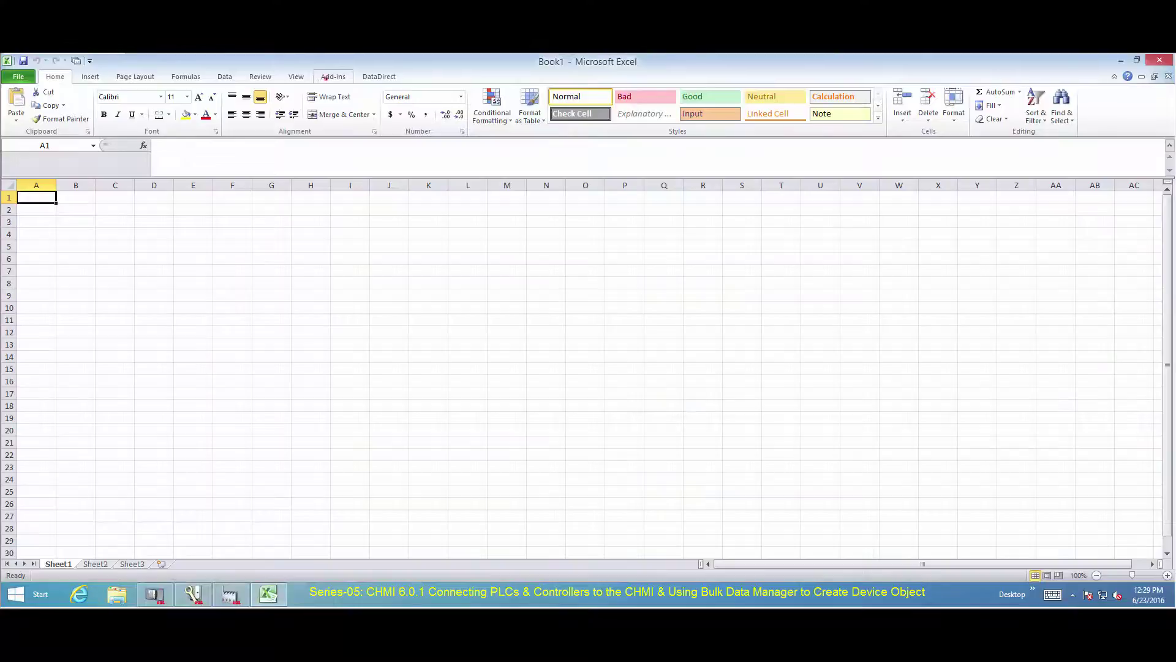
click(331, 77)
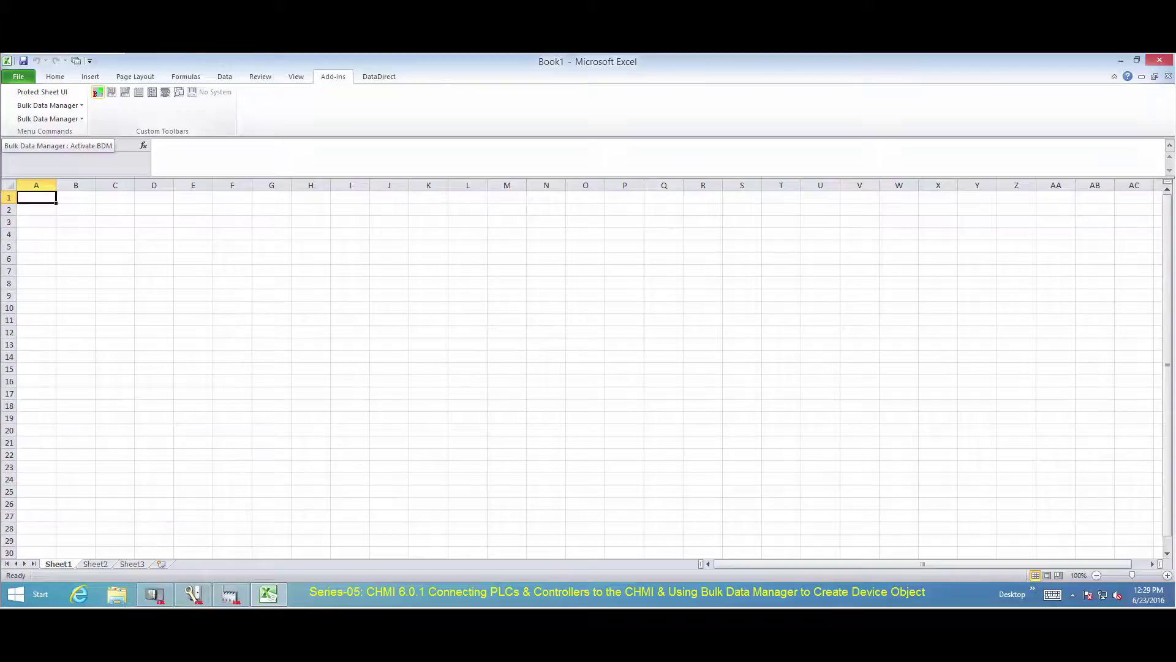
click(99, 93)
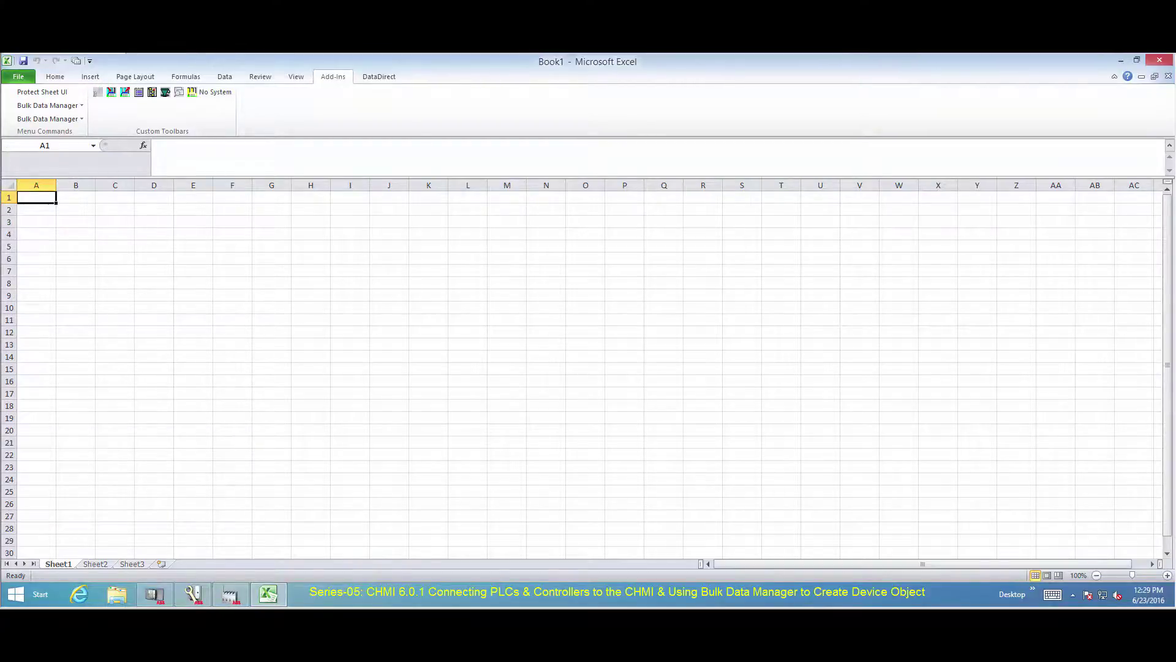
- Attach the workbook to the Compact HMI 800 System with Root, Domain of the Control Structure as start object
click(215, 93)
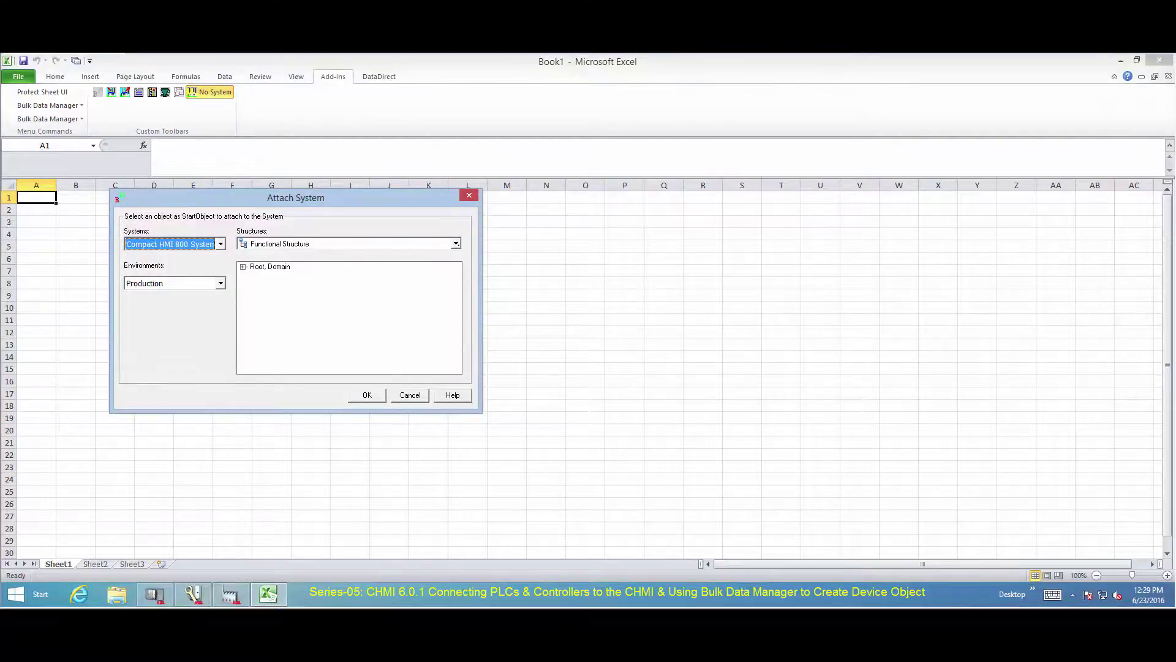
click(456, 243)
scroll(437, 259, up, 1)
scroll(437, 258, up, 1)
click(383, 275)
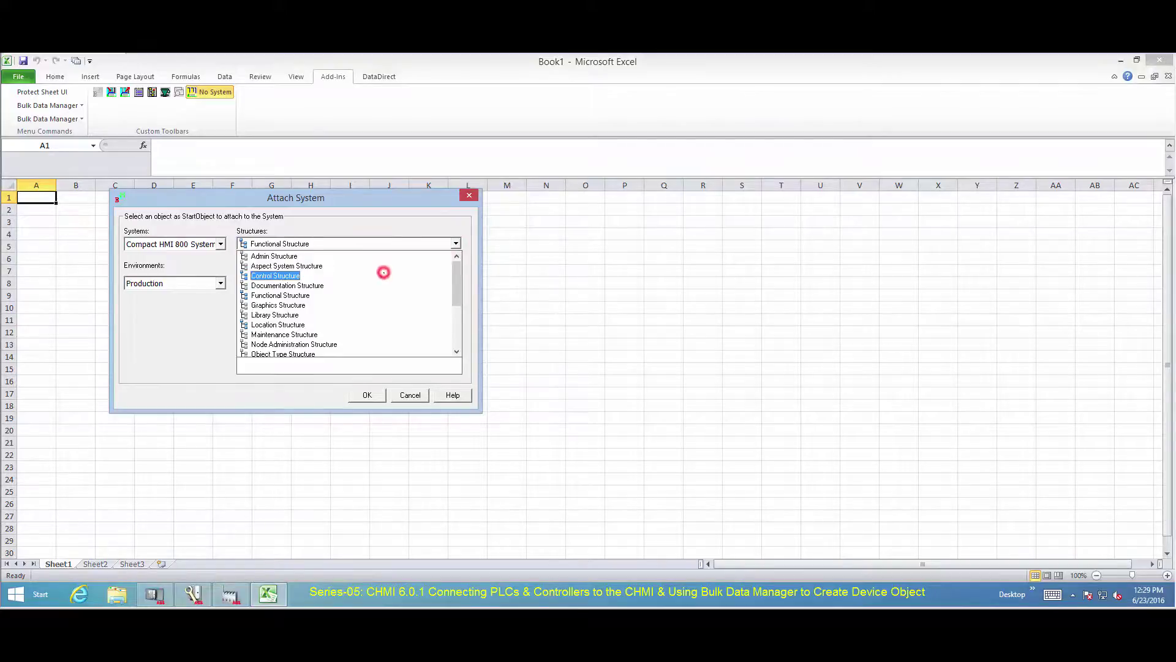
click(283, 266)
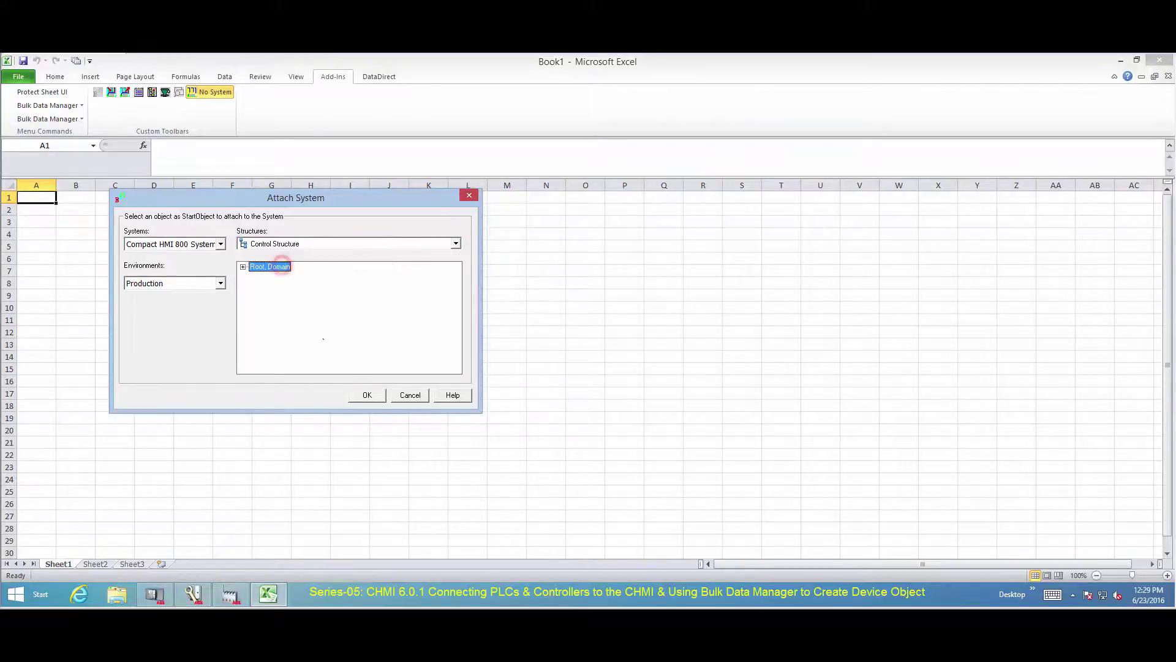
click(367, 394)
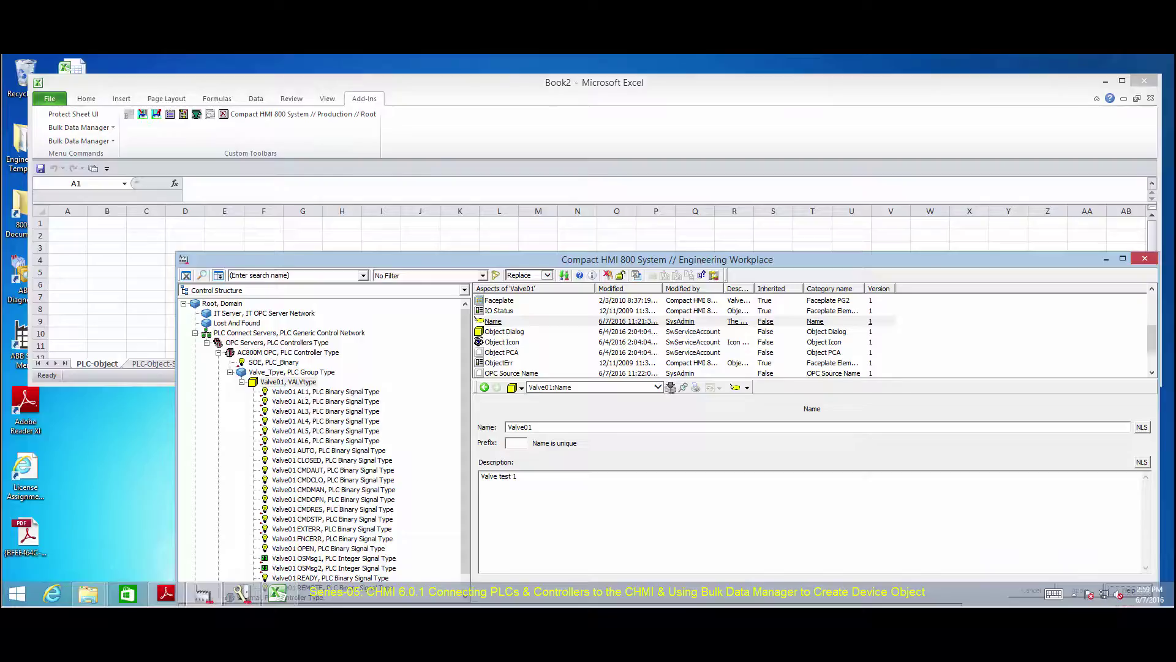
- Add Valve01's Name aspect to the PLC-Object sheet from A1 with the Name and Description properties
click(493, 321)
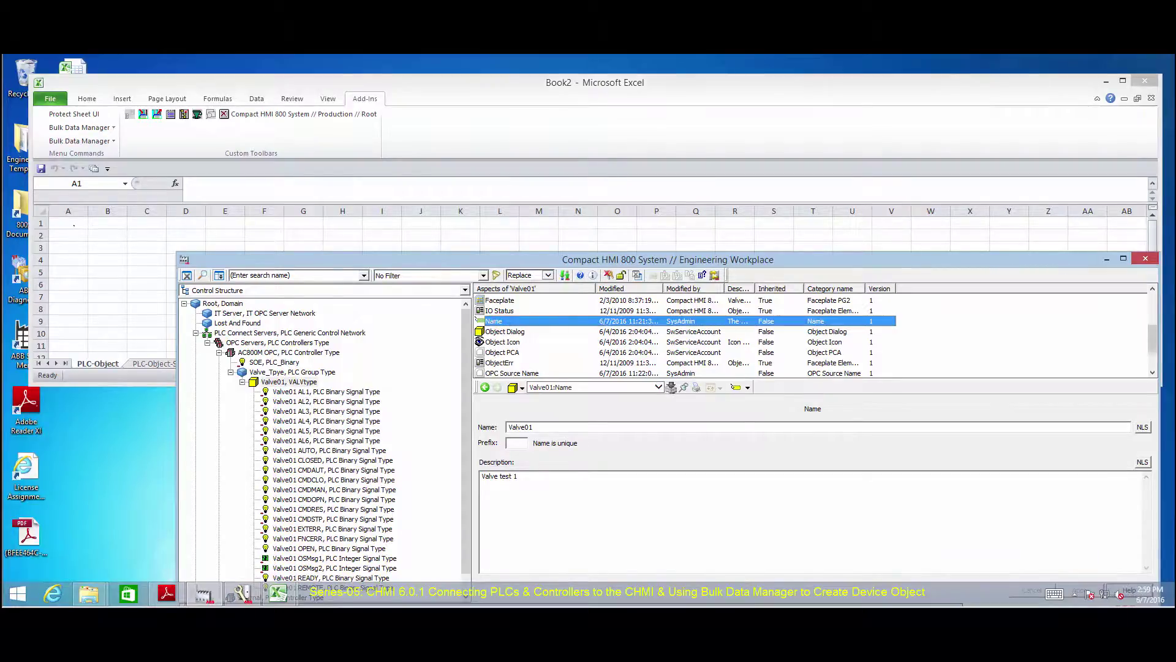
drag(493, 321, 74, 225)
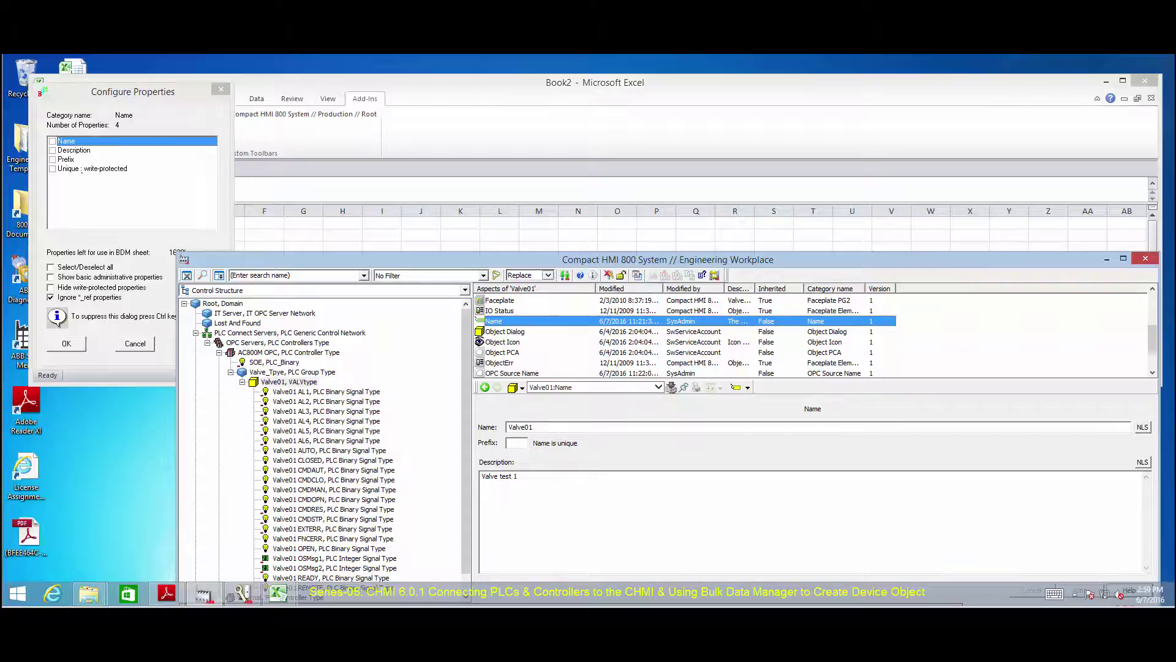
click(53, 142)
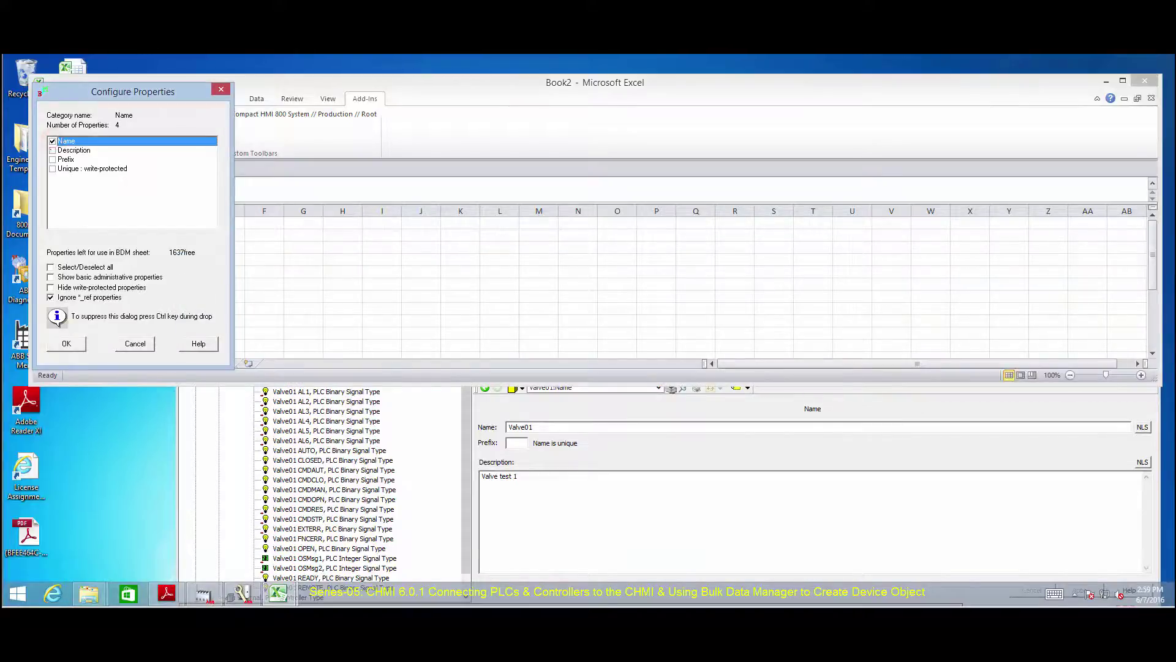
click(53, 151)
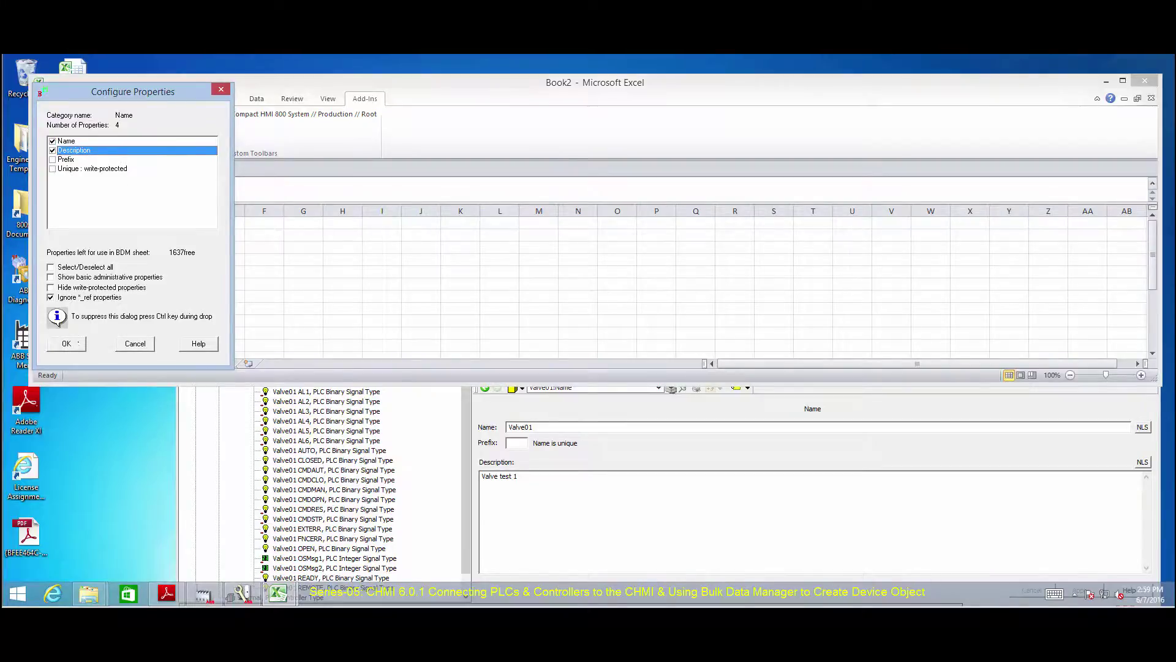
click(78, 349)
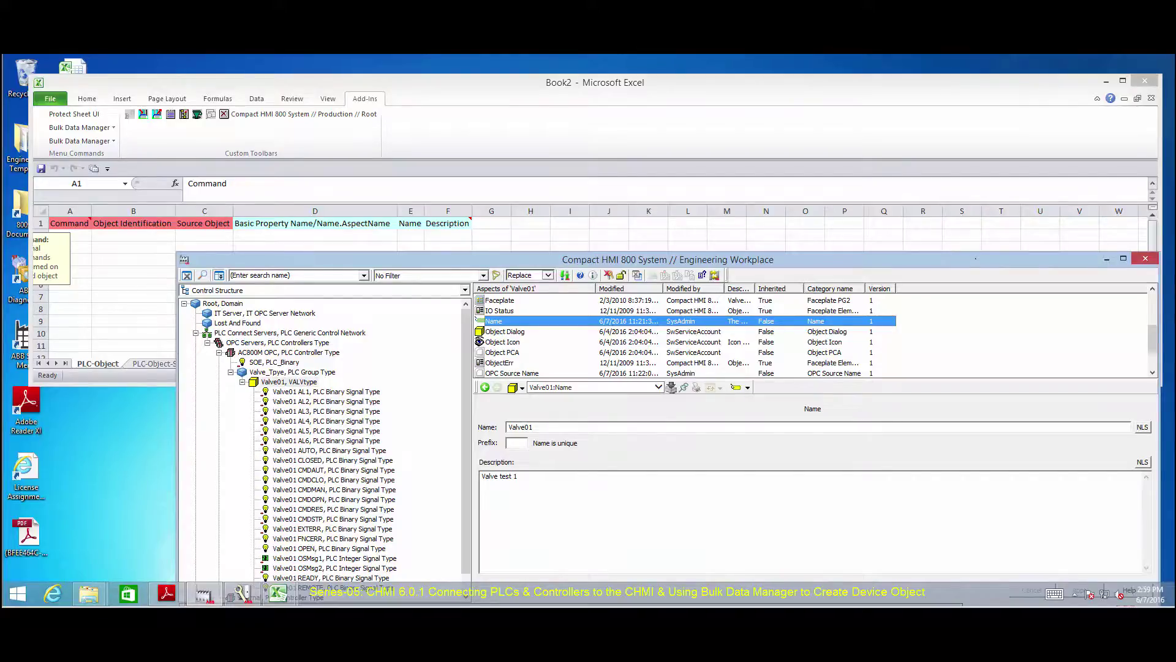
- Insert the Valve01 object with its signals from the Control Structure into the PLC-Object sheet below the headers
drag(975, 266, 983, 257)
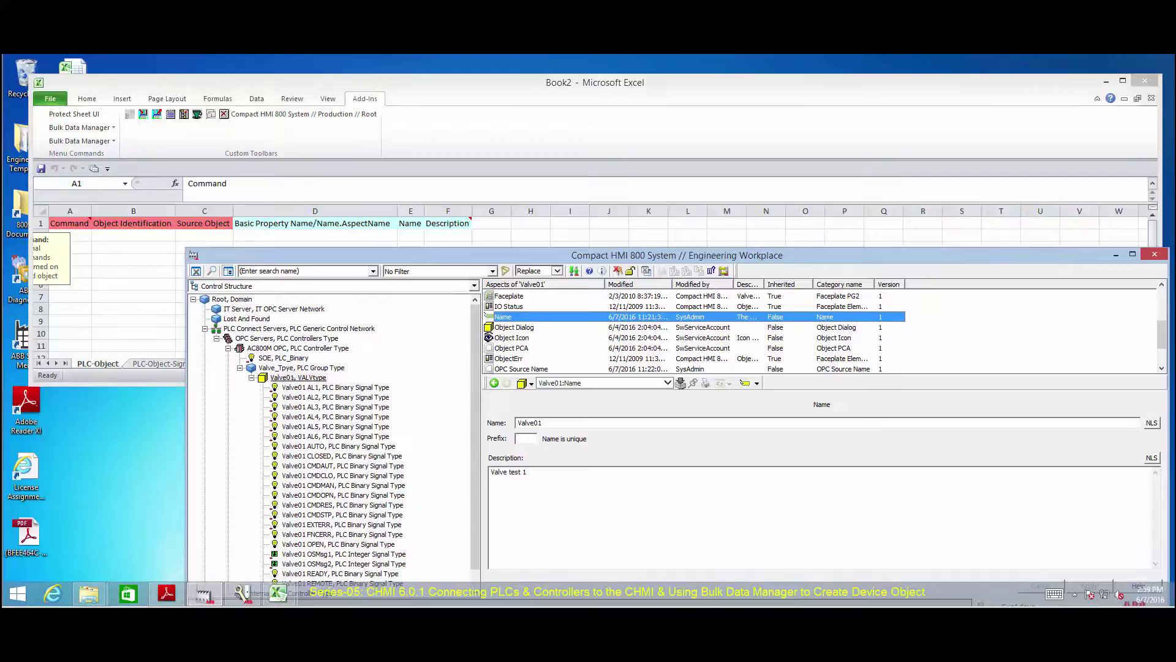
click(299, 377)
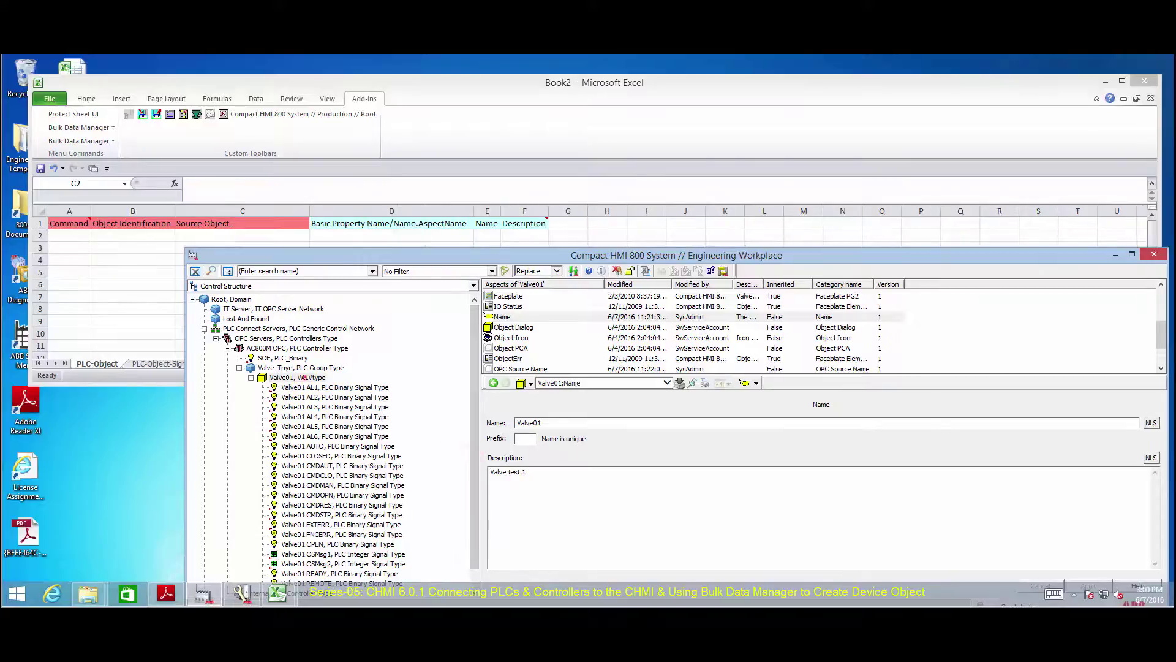
drag(305, 377, 298, 244)
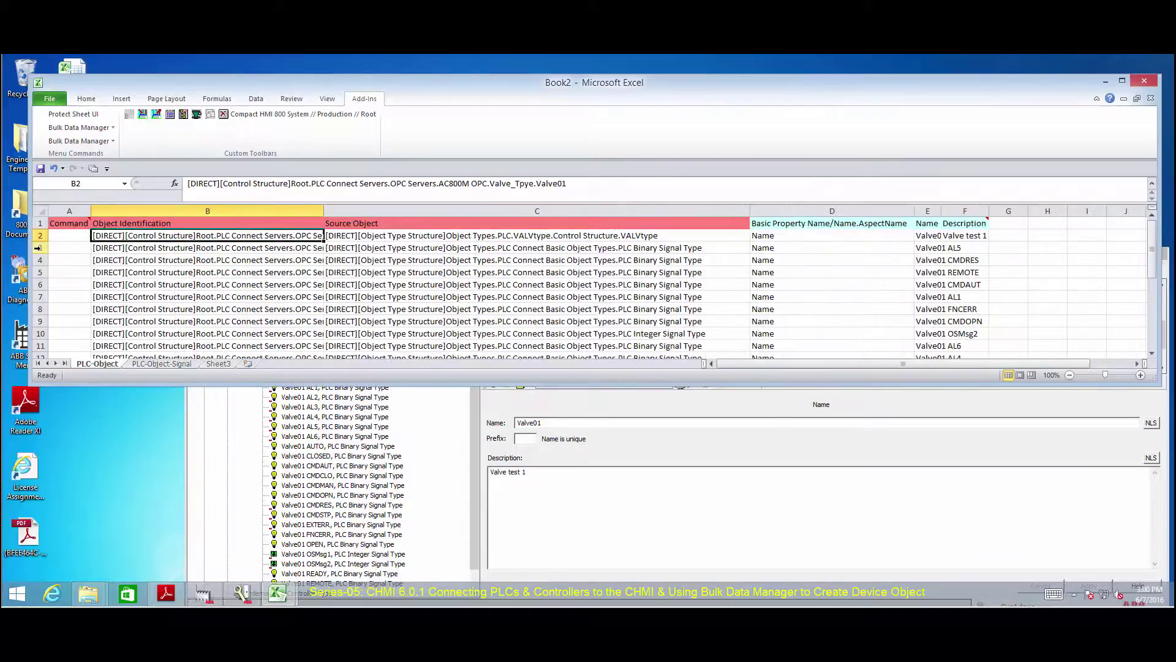
- Replace the signal rows below Valve01 with a Valve02 row described as Valve test 2, and process it with Bulk Data Manager
drag(41, 248, 28, 537)
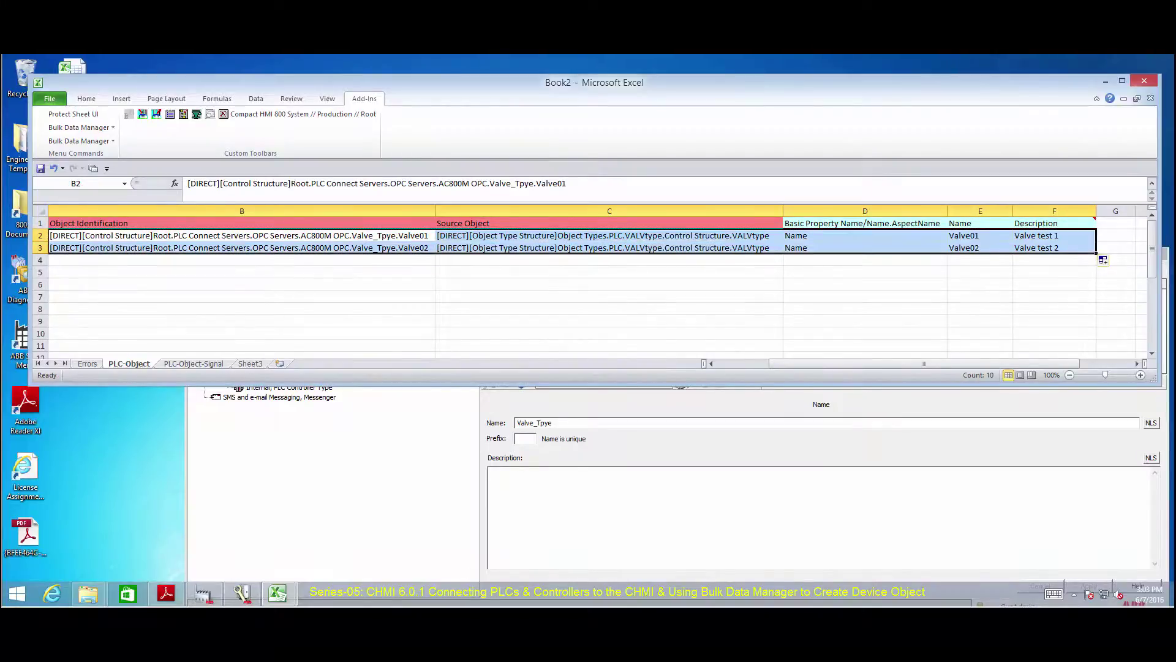
click(404, 248)
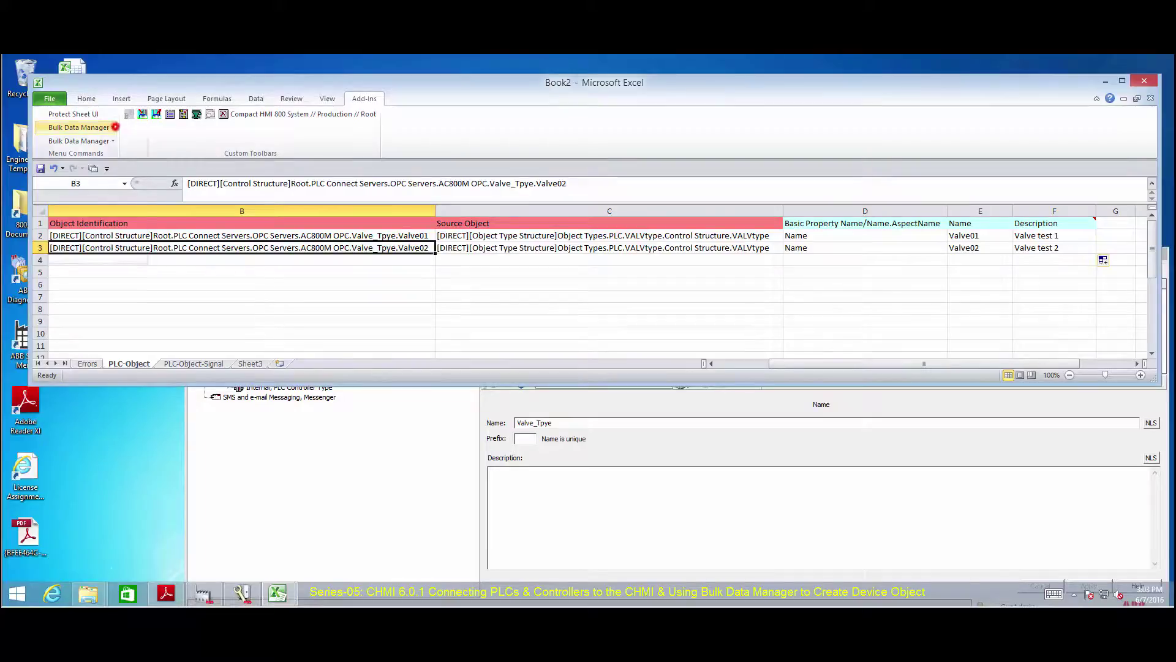
click(112, 127)
click(80, 158)
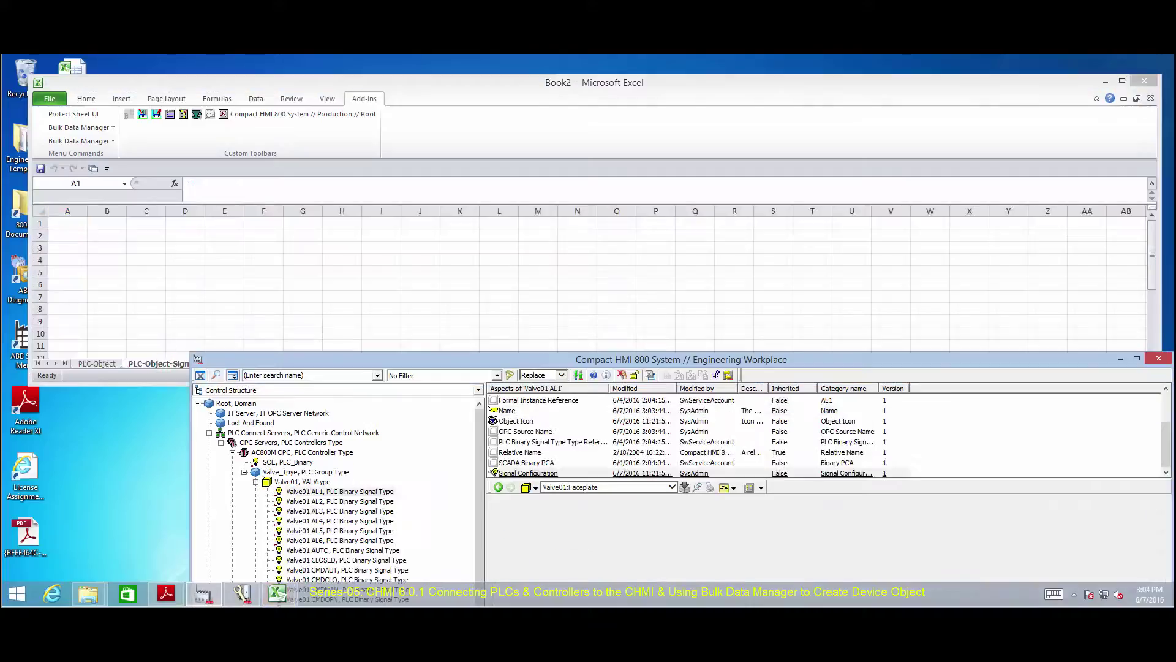
- Add Valve01 AL1's Signal Configuration aspect to the PLC-Object-Signal sheet with the Address, Controllable and ItemUsage properties
click(495, 473)
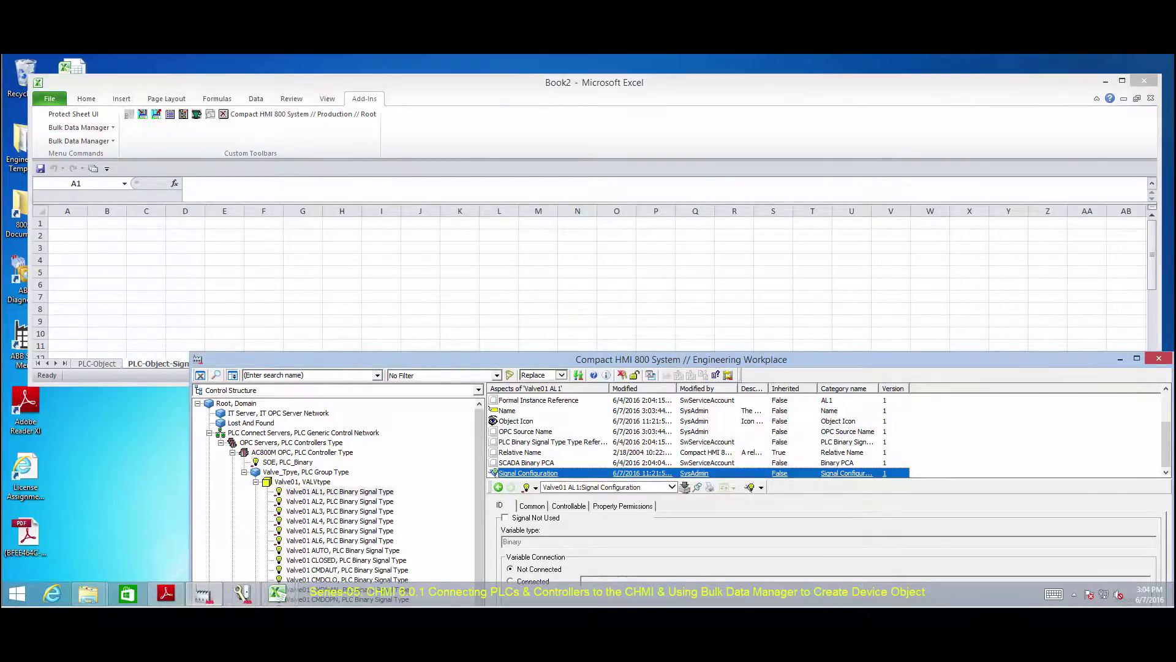
drag(495, 473, 61, 226)
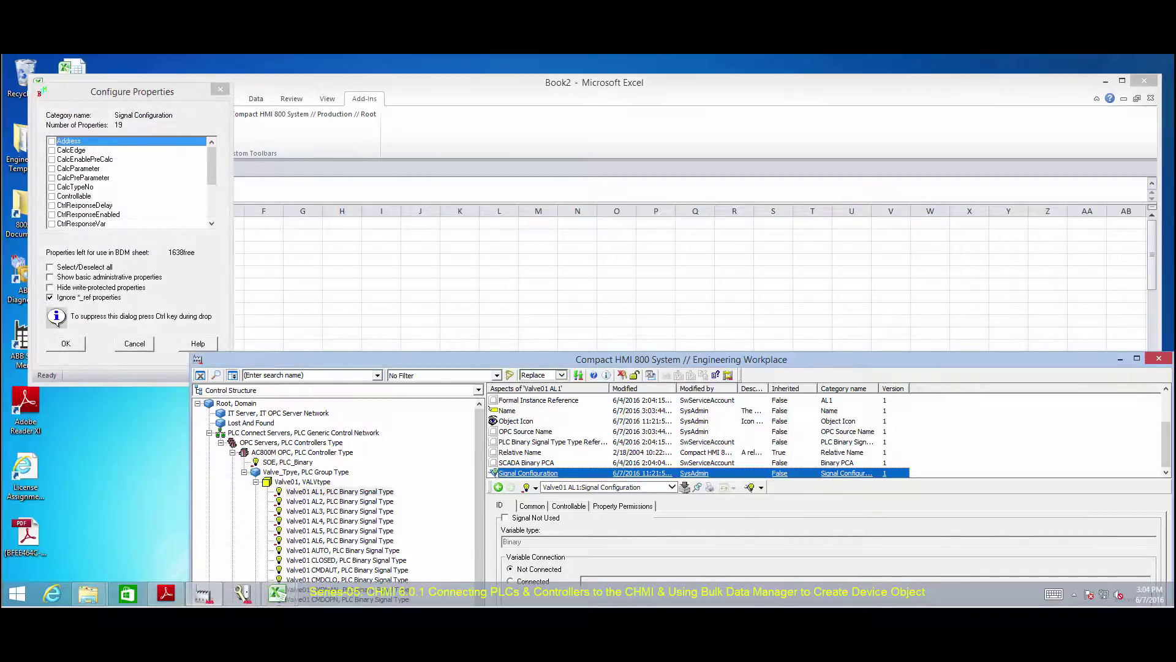
click(52, 141)
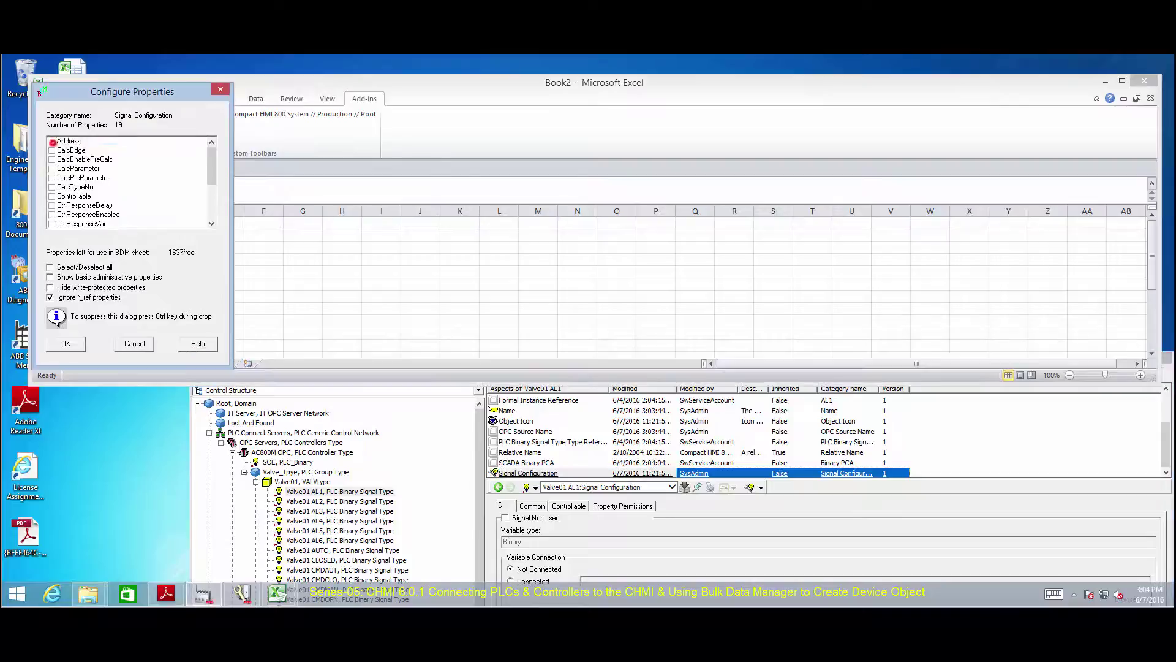
click(52, 197)
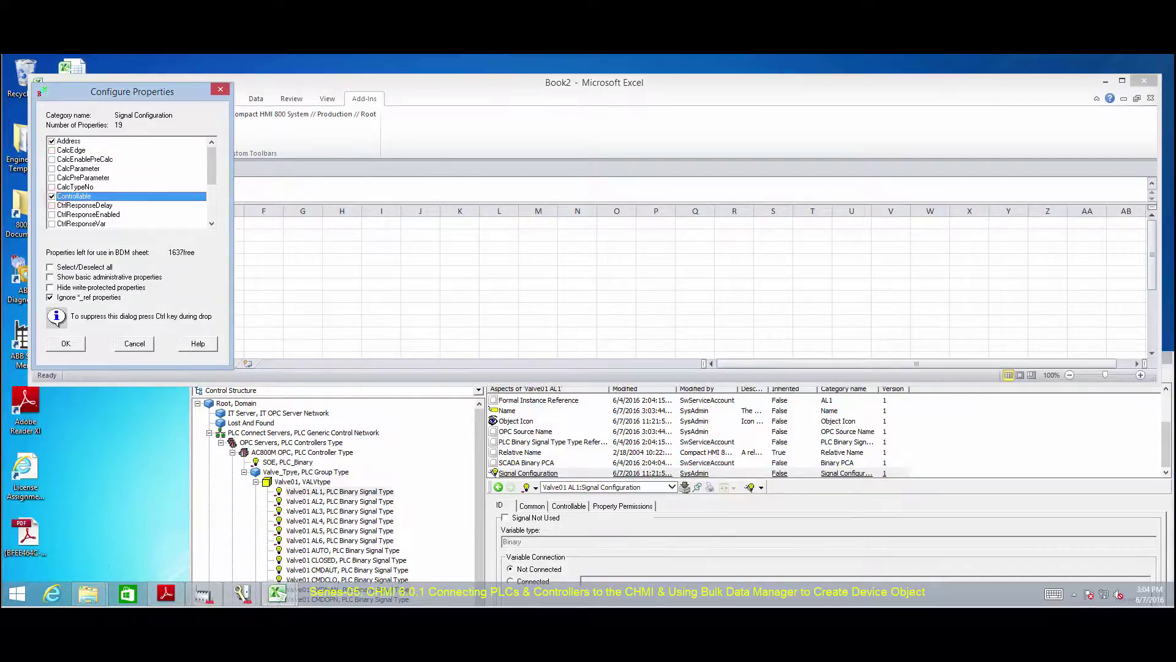
click(211, 224)
click(212, 224)
click(211, 224)
click(52, 205)
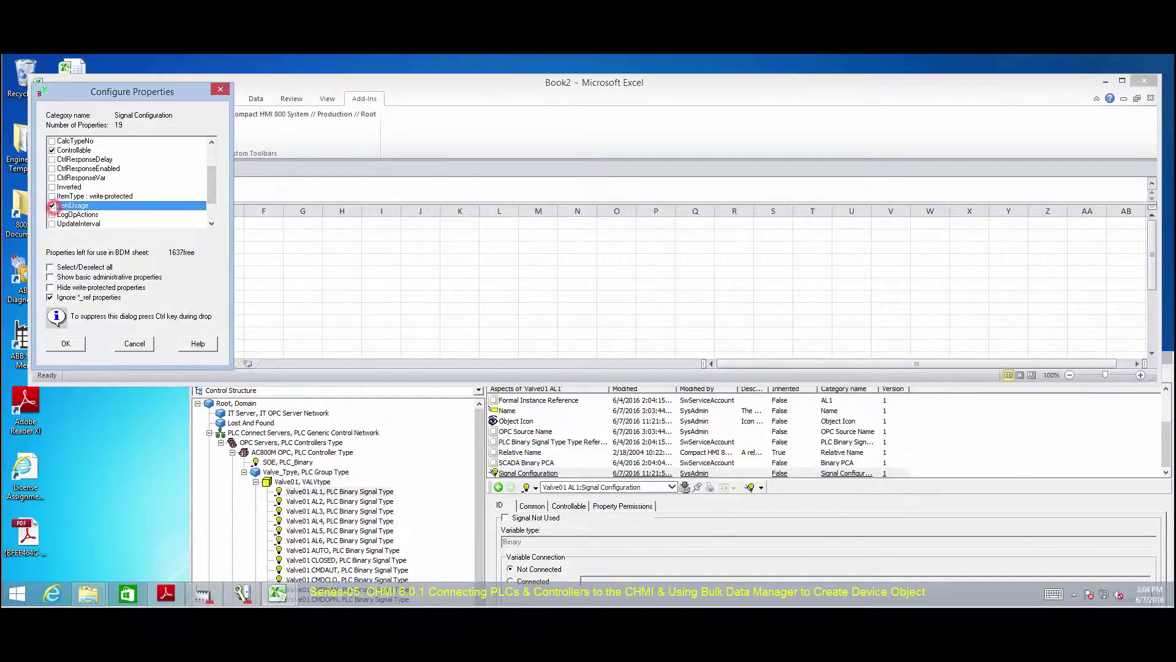
click(65, 343)
- Insert a column before the Signal Configuration column and head it Name.Name
click(242, 210)
right_click(242, 211)
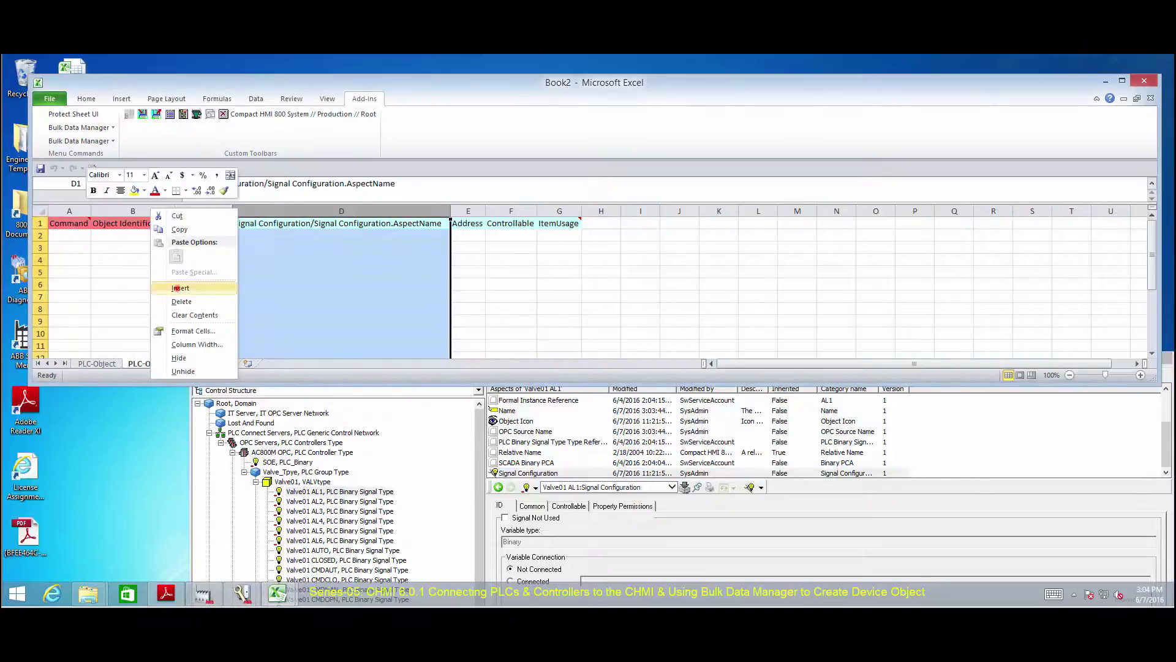
click(177, 288)
text(Name.Name)
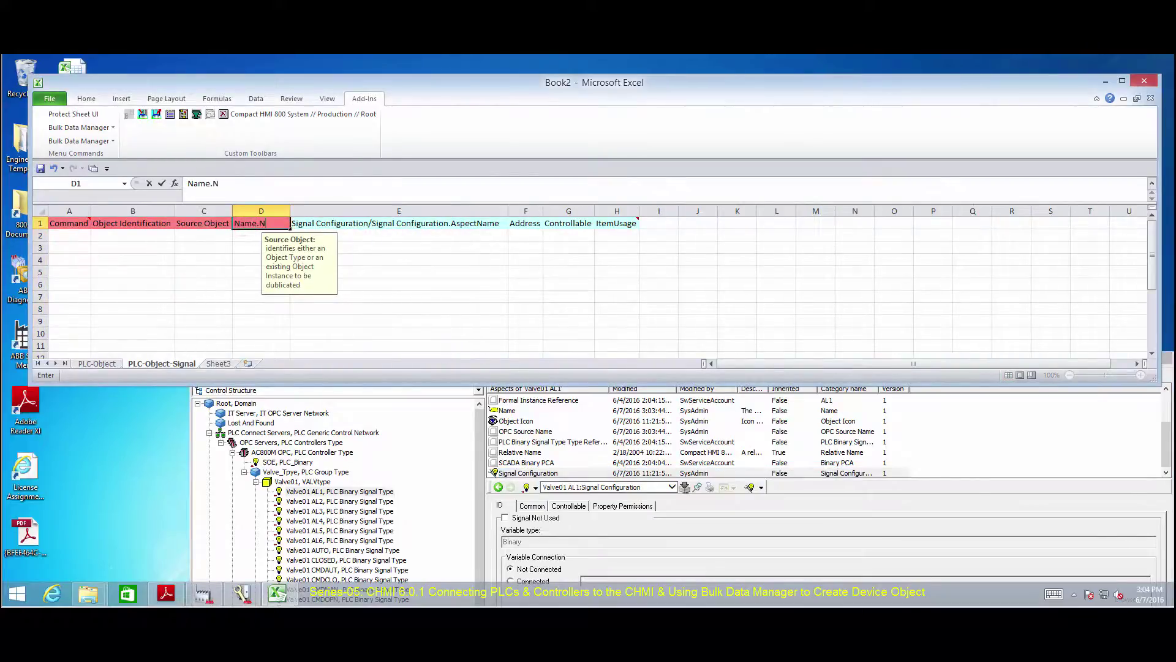
key(Return)
- Set up a filter row in row 2 with Filter: as the command and * signal* as the source object
click(70, 235)
click(96, 235)
click(72, 265)
click(204, 235)
text(* signal*)
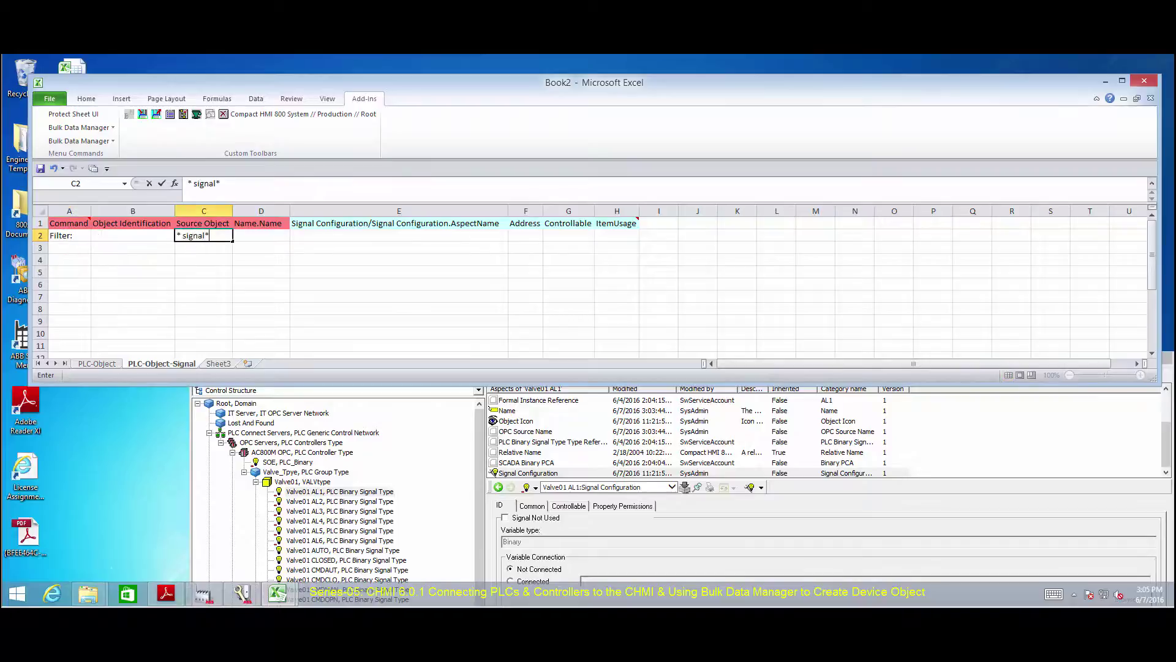
click(469, 279)
- Insert Valve01's filtered signals into the PLC-Object-Signal sheet, minimize the Engineering Workplace and maximize the workbook
click(302, 482)
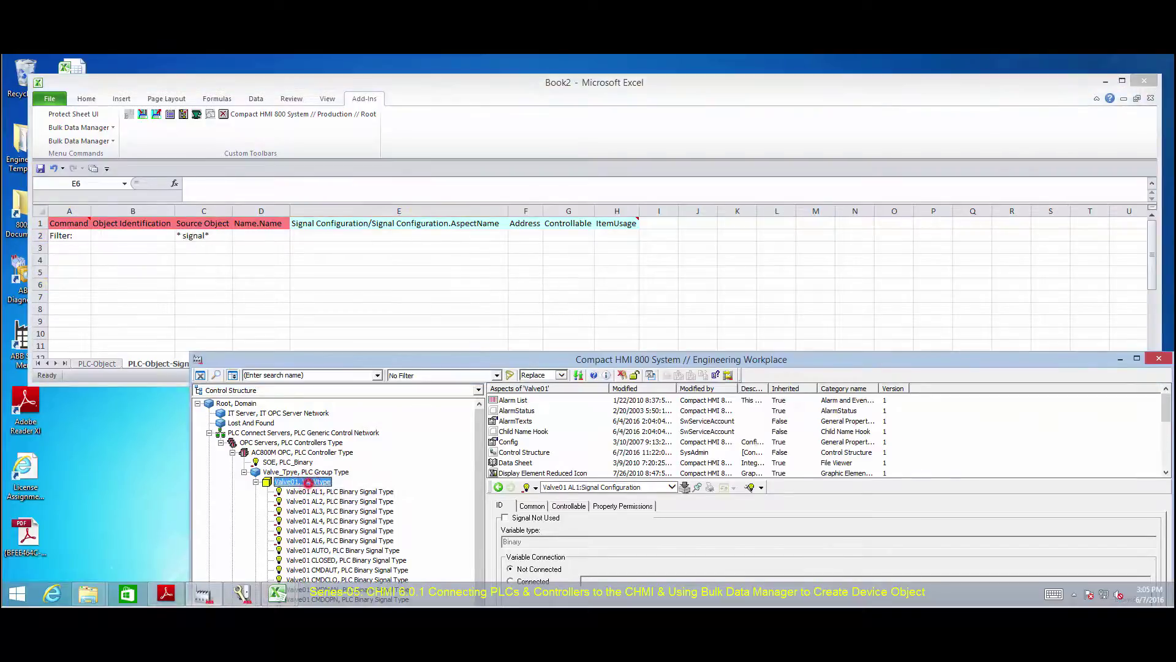
drag(308, 482, 343, 285)
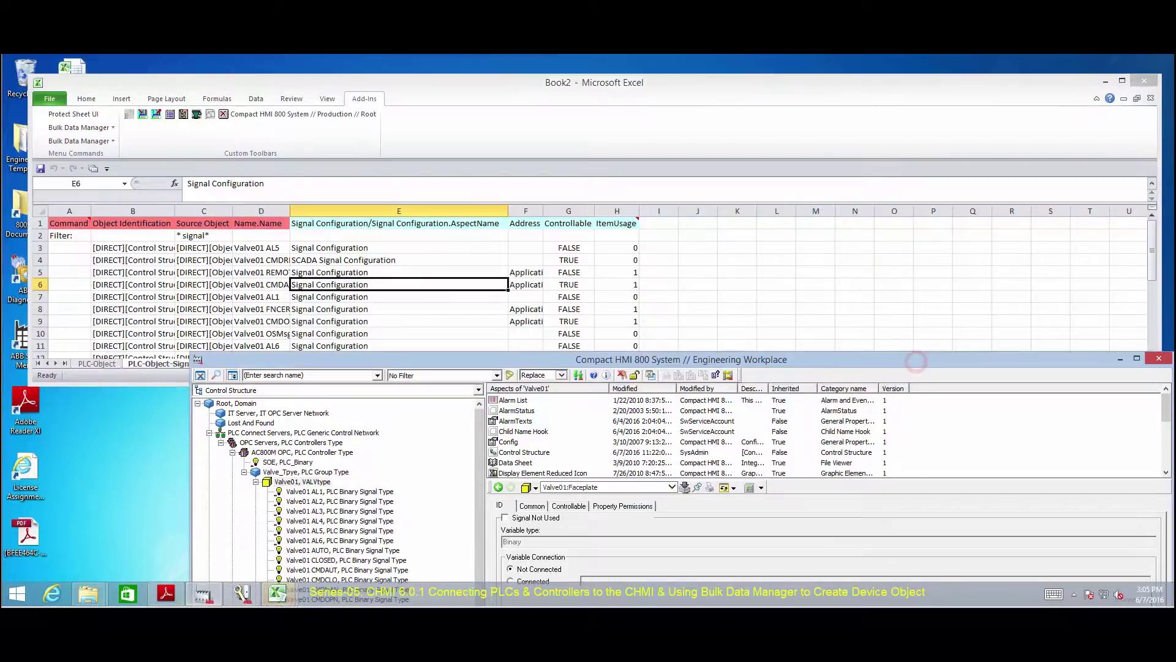
click(1120, 359)
click(1121, 81)
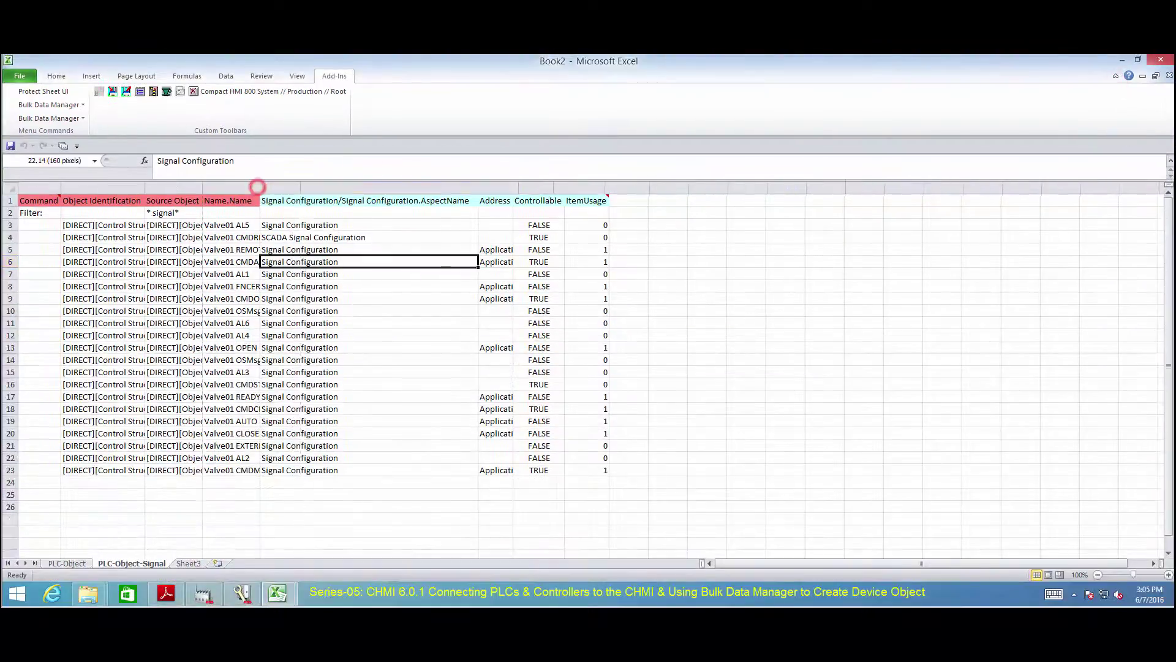
- Fit the Name.Name and Object Identification columns of the PLC-Object-Signal sheet to a wider, readable width
double_click(259, 188)
click(526, 335)
double_click(144, 186)
- Copy all Valve01 signal rows, from row 3 through ItemUsage in row 23, and paste them starting at cell B24
click(78, 225)
key(ctrl+shift+End)
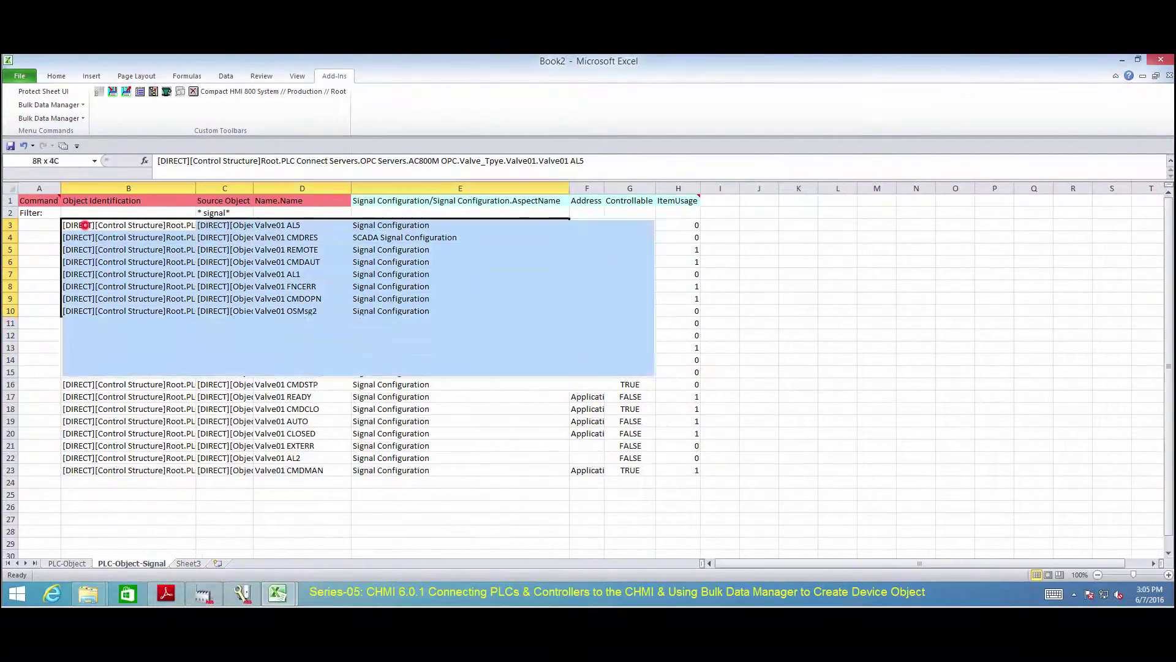
key(ctrl+c)
click(105, 481)
key(ctrl+v)
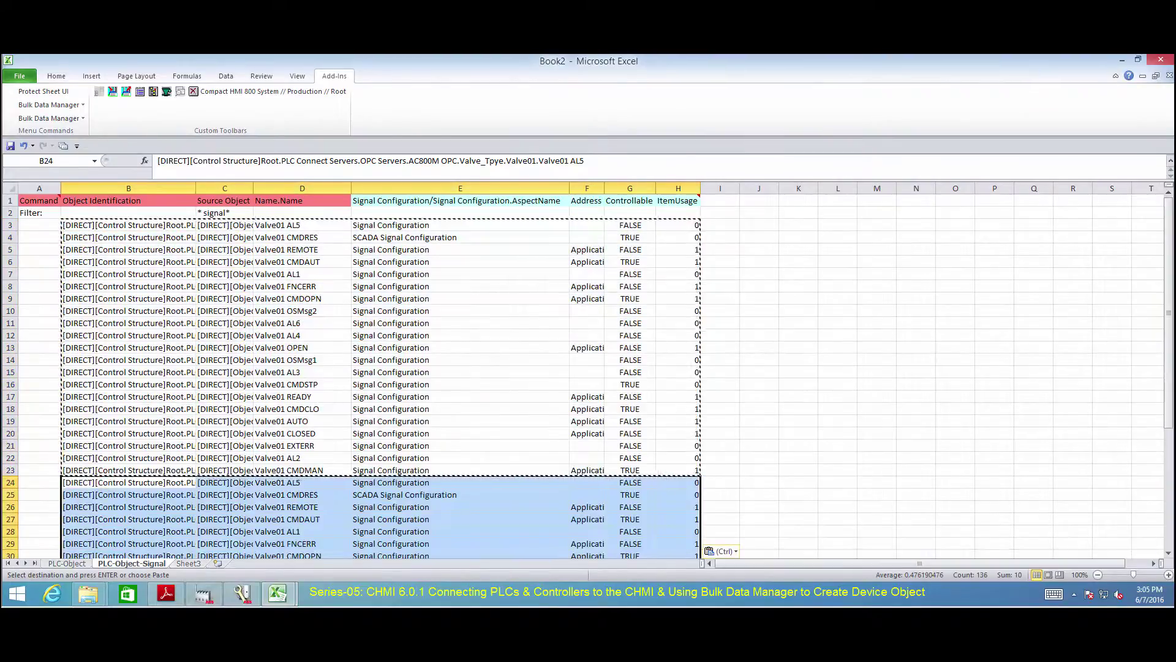
- Replace every Valve01 with Valve02 in the pasted signal rows and close the replace dialog
key(ctrl+h)
text(Valve01)
click(255, 360)
text(Valve02)
click(199, 404)
click(598, 349)
click(416, 405)
- Widen the Address column to show the full paths and save the sheet's objects to the system with Bulk Data Manager
drag(603, 188, 734, 185)
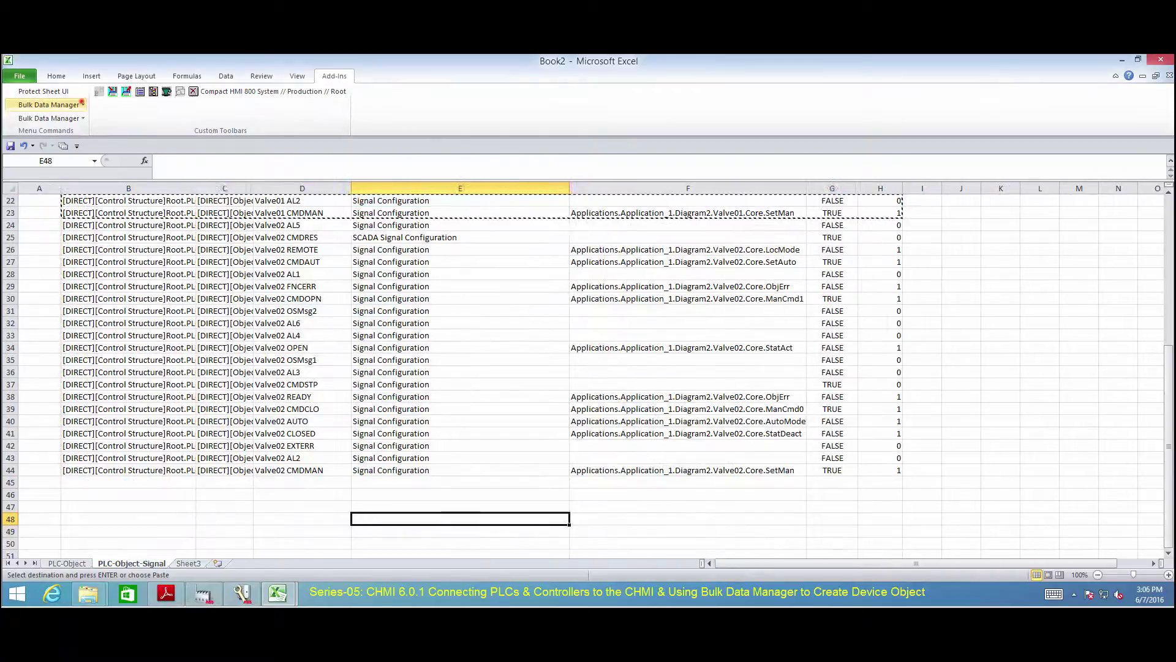
click(49, 104)
click(75, 136)
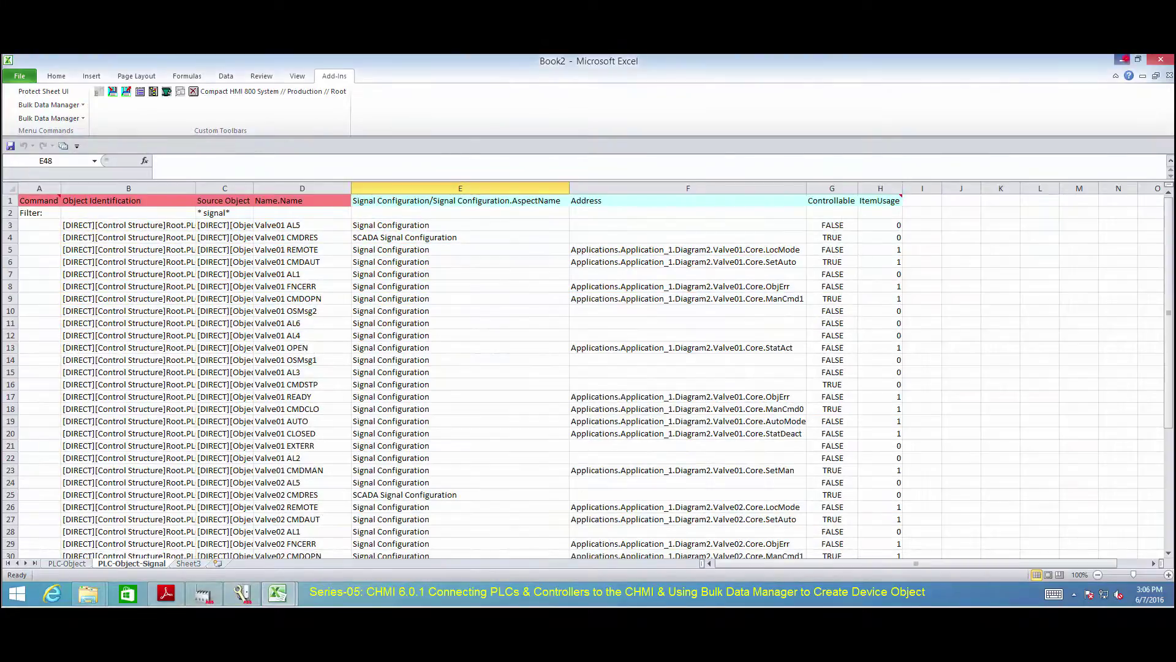
- Switch to the Engineering Workplace and deploy the configuration from the PLC Connect Servers object's Deploy aspect
click(1122, 60)
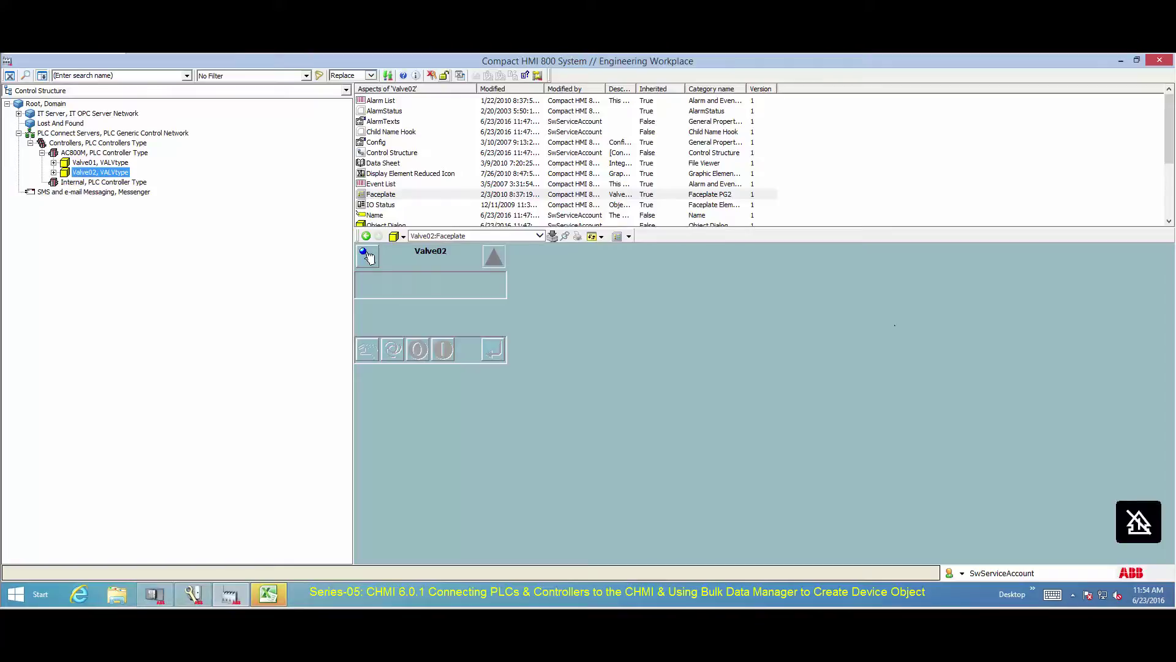
click(61, 133)
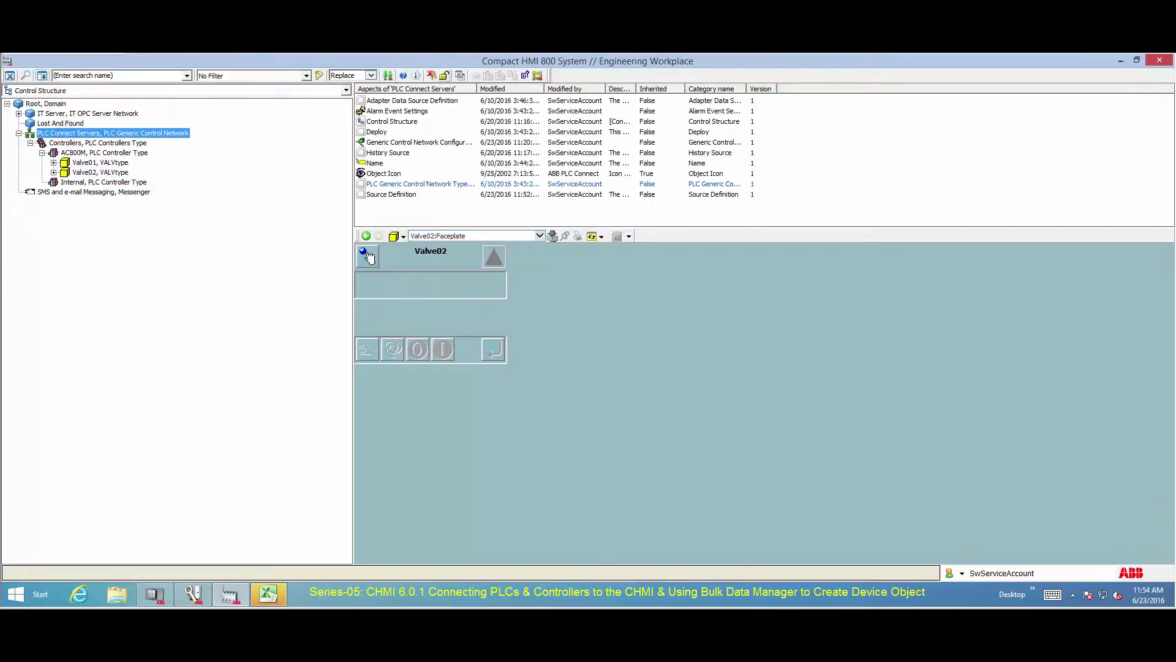
click(376, 131)
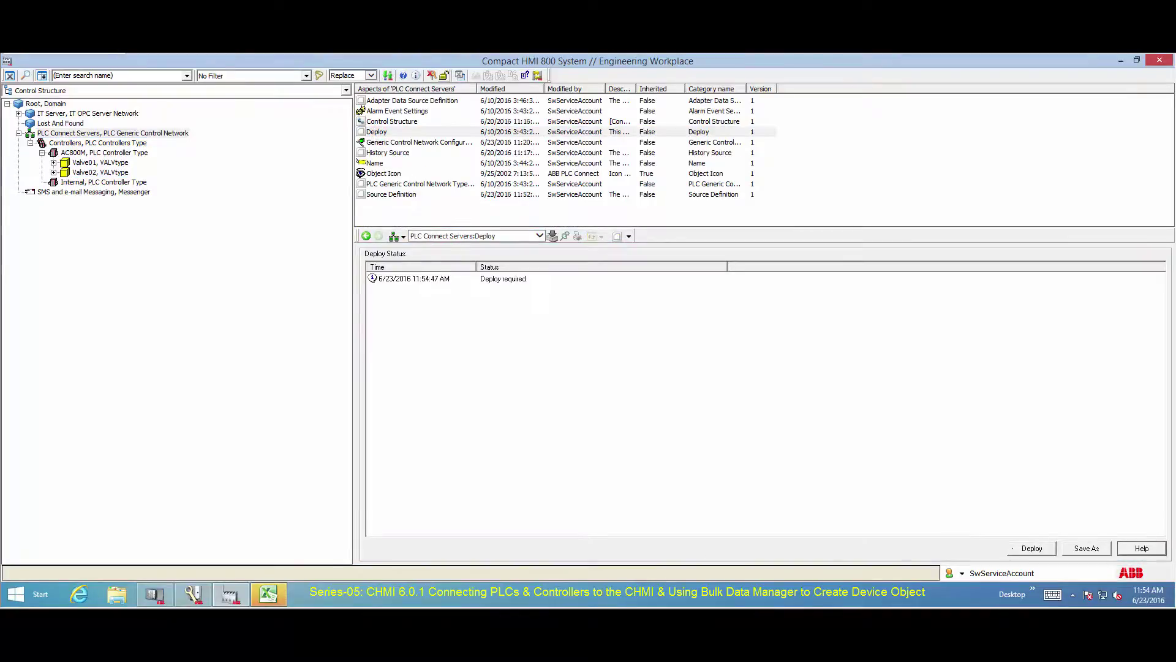
click(1012, 547)
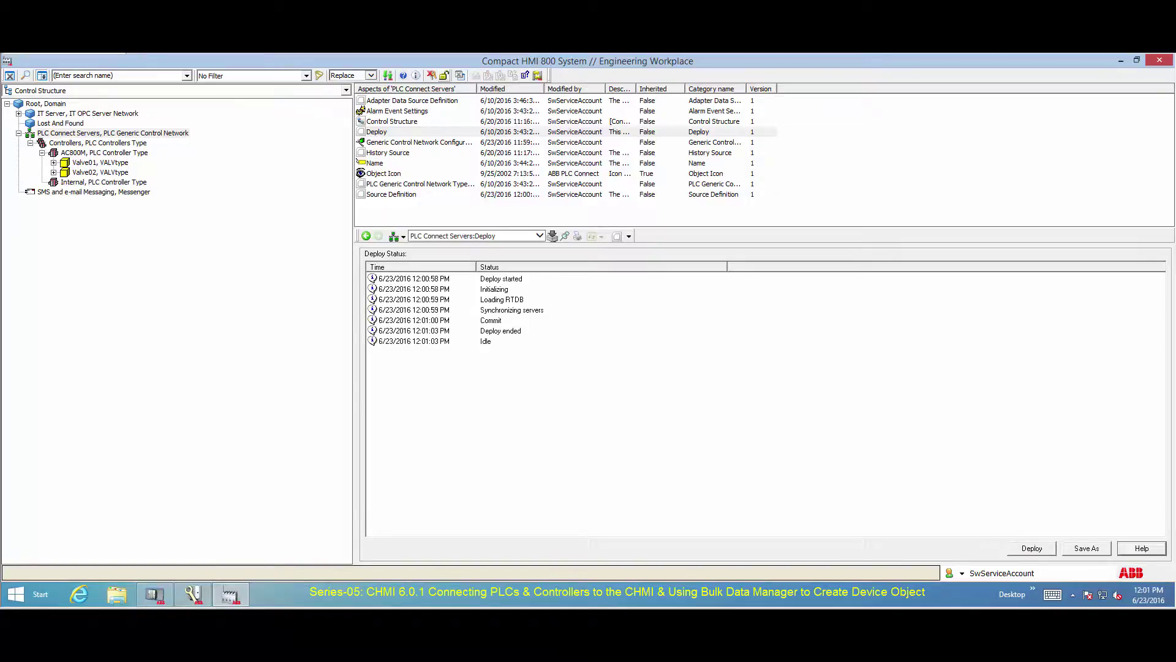
- Examine Valve02's signals in its Object Dialog aspect, with the Value column widened and the CLOSED signal selected
click(85, 172)
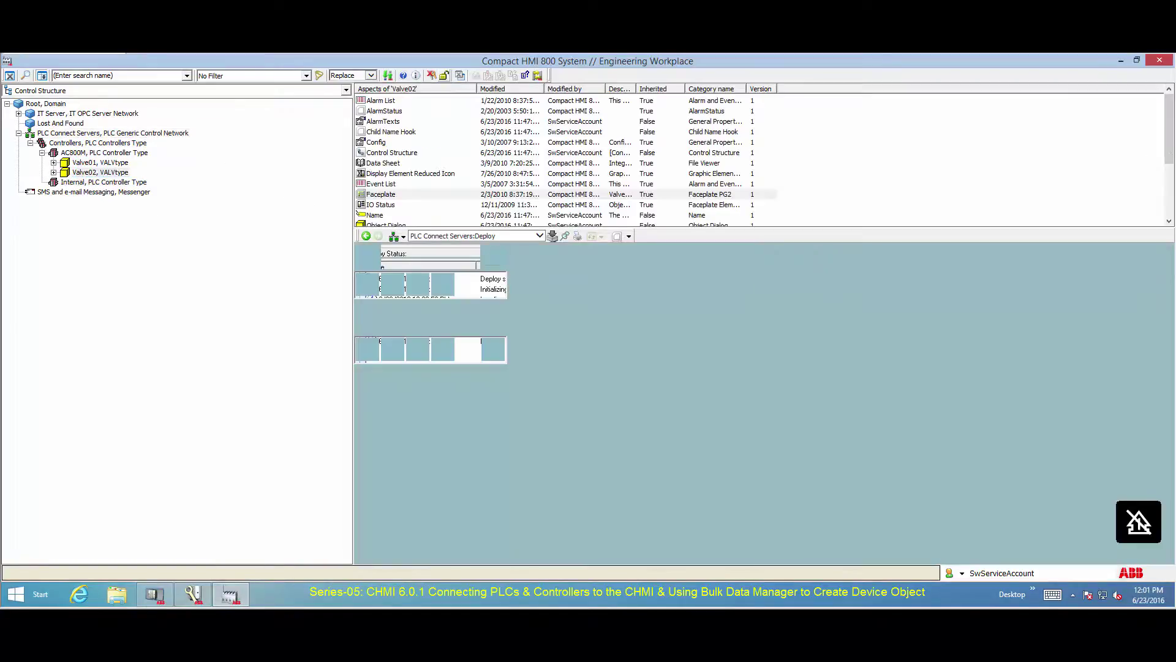
drag(1170, 153, 1169, 182)
click(386, 173)
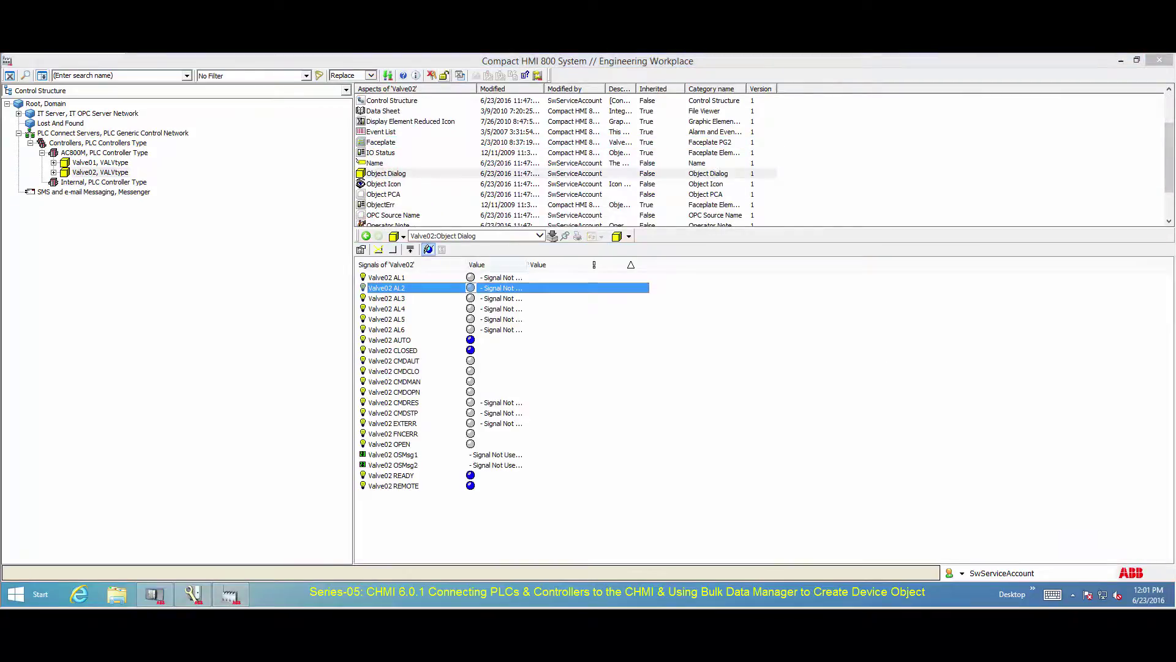
double_click(528, 263)
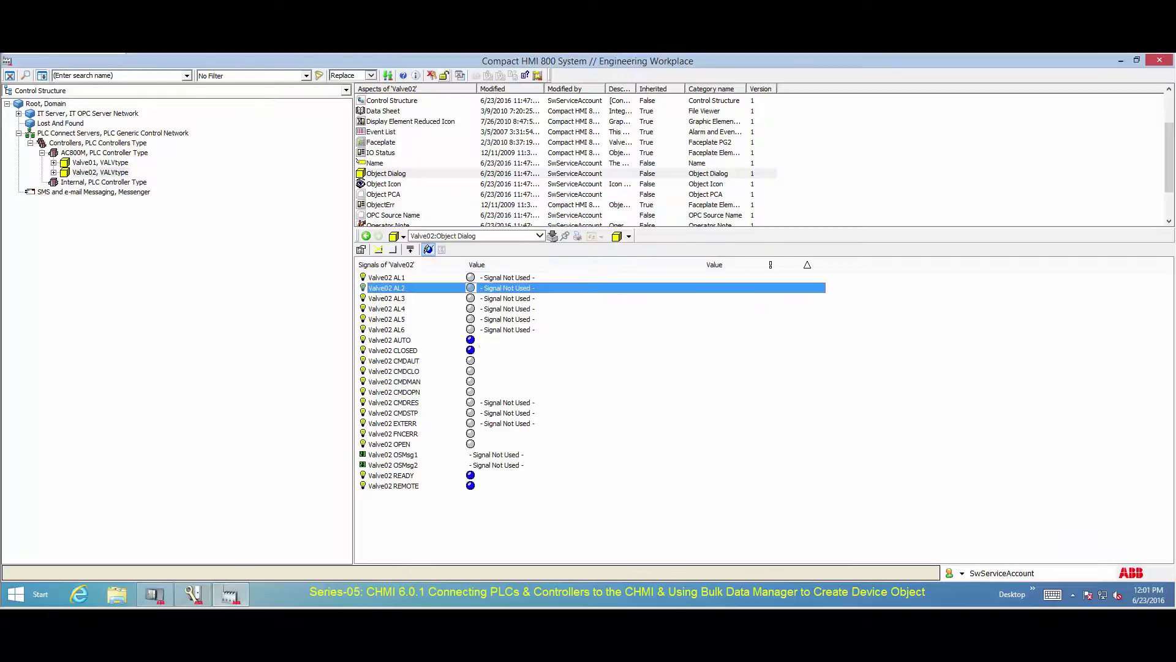
click(478, 348)
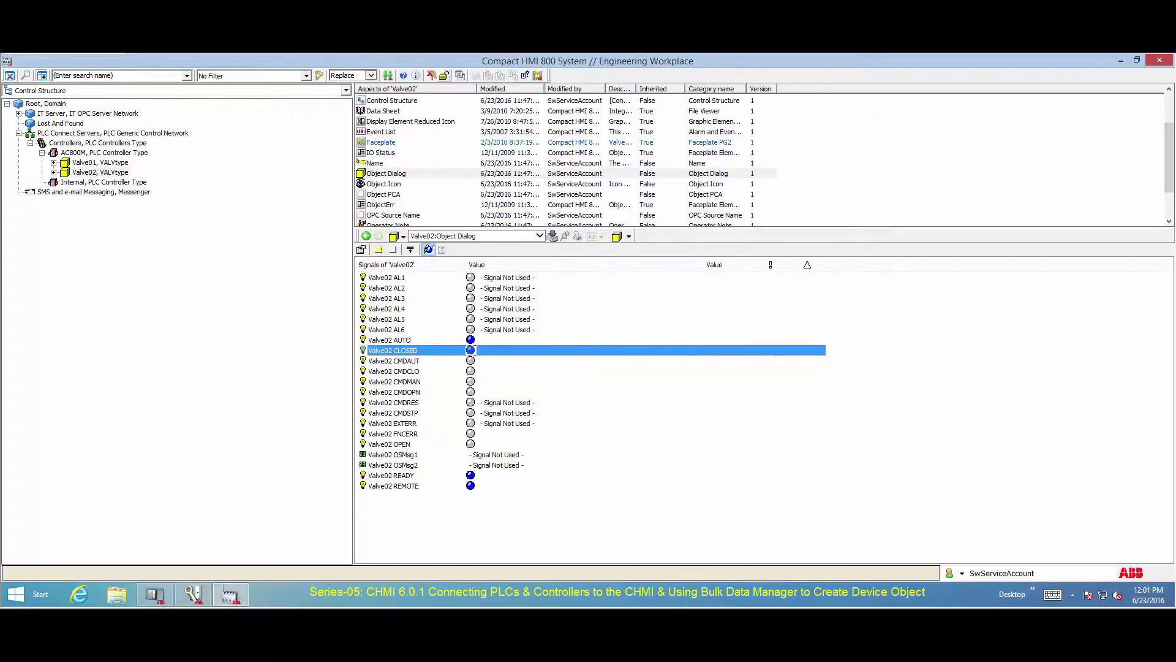
- Display Valve02's faceplate and reduced icon, set the valve to manual mode and command it open from the faceplate
click(391, 143)
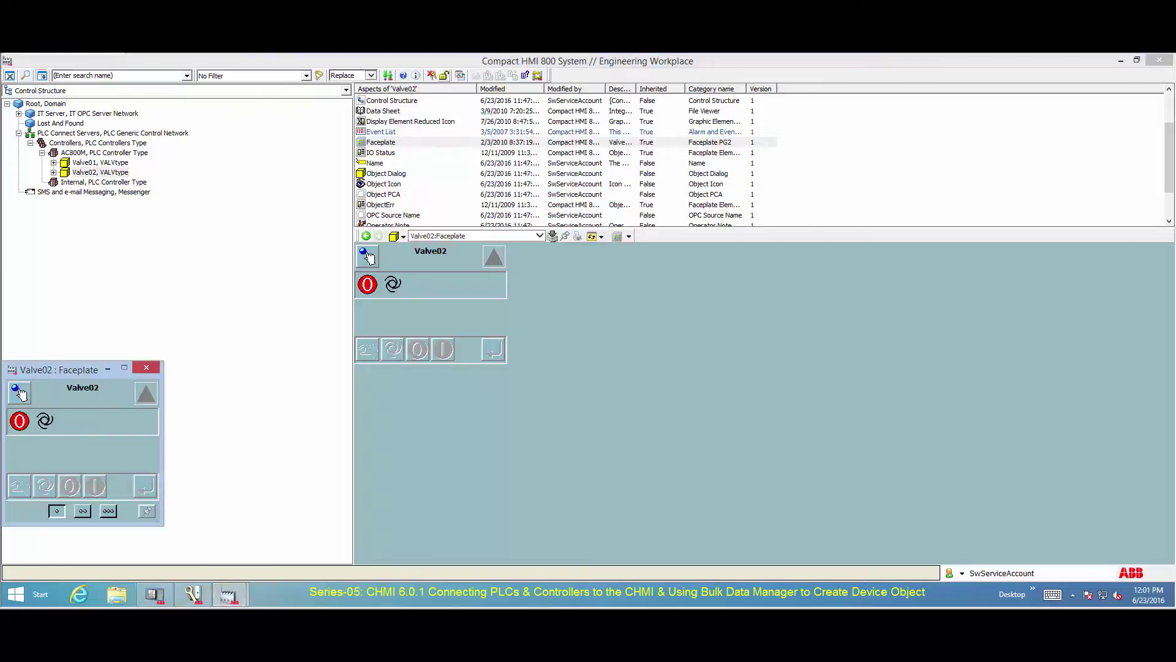
click(402, 121)
click(20, 394)
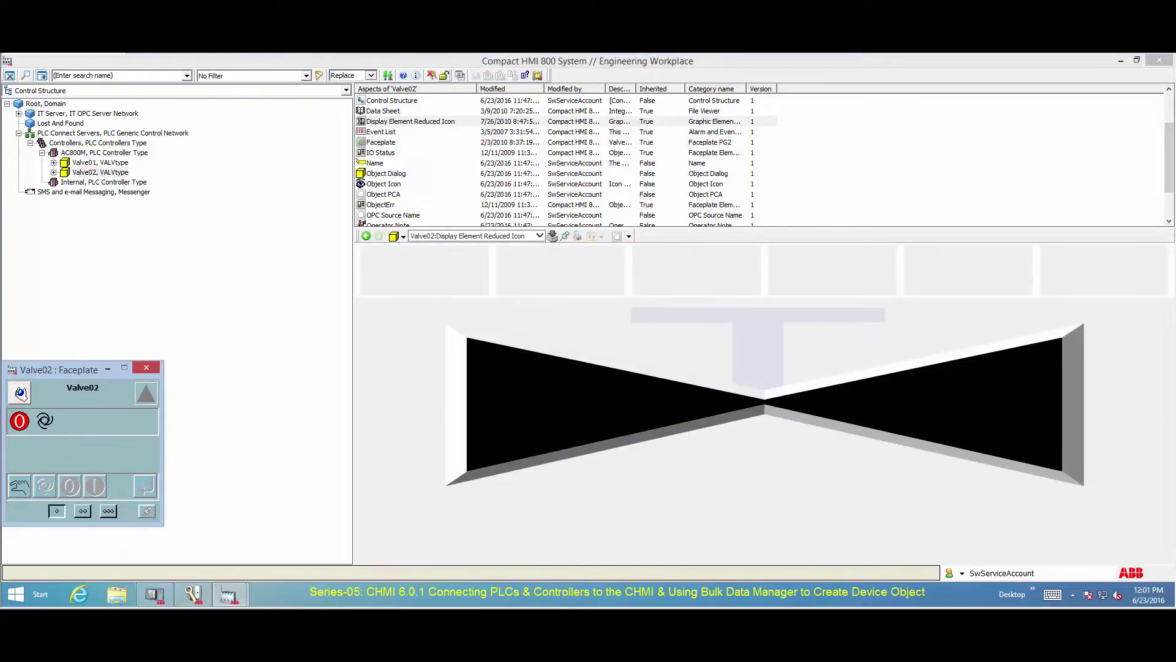
click(19, 487)
click(101, 489)
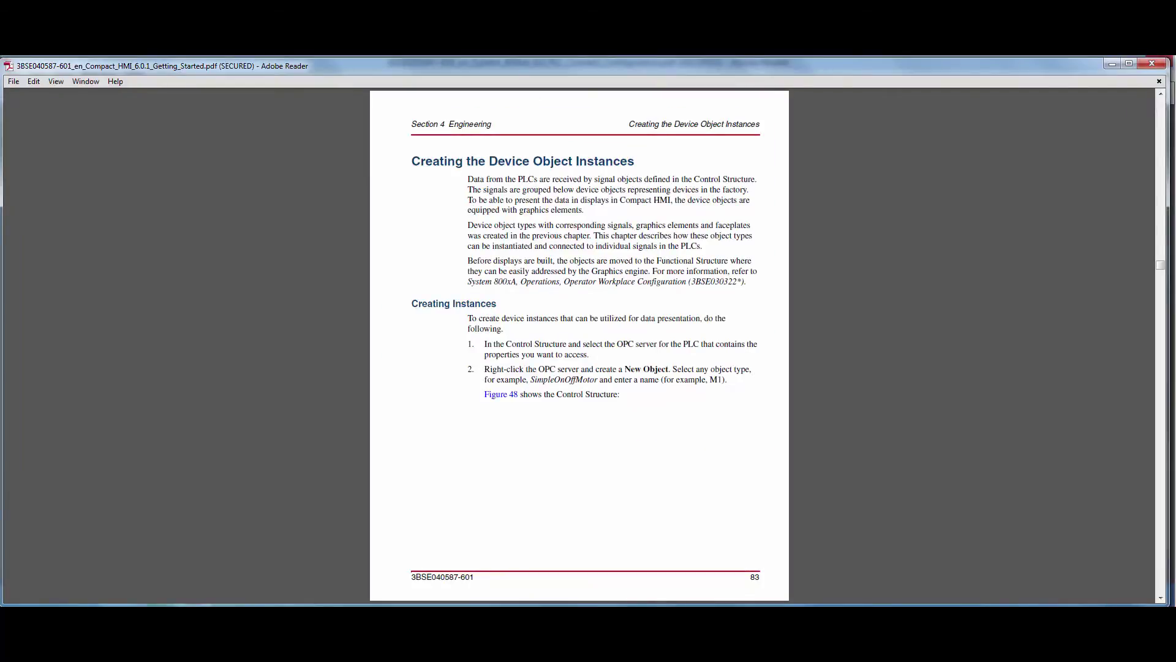
- Read the Getting Started manual's pages on creating device object instances and connecting them to real signals
key(Page_Down)
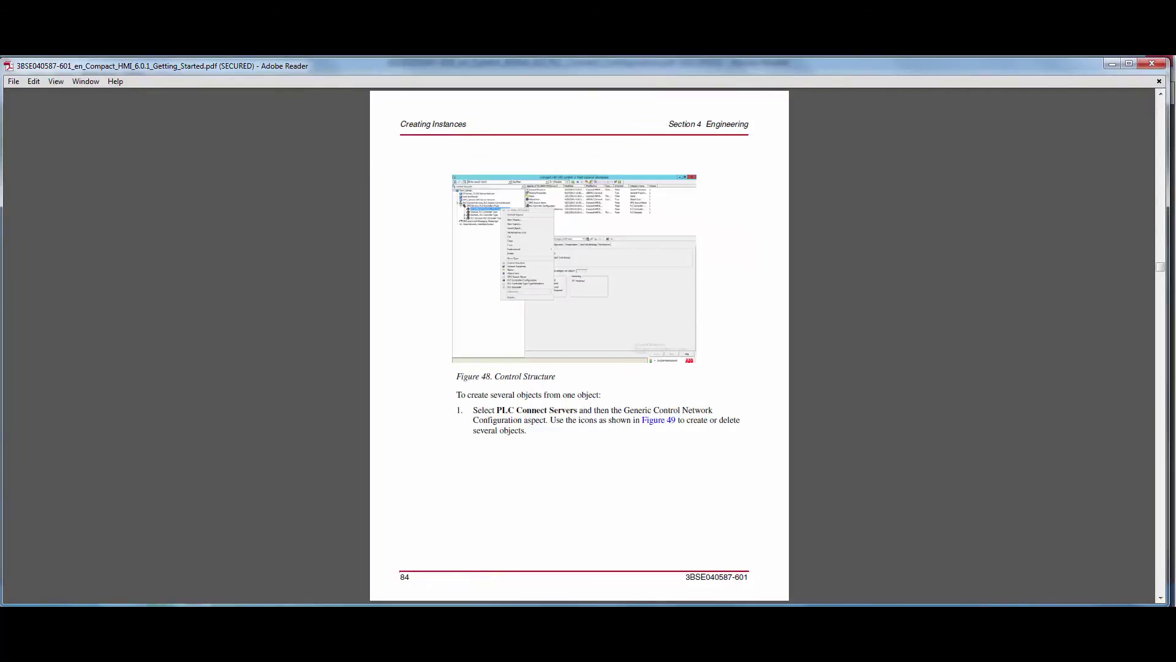
key(Page_Down)
key(Page_Down)
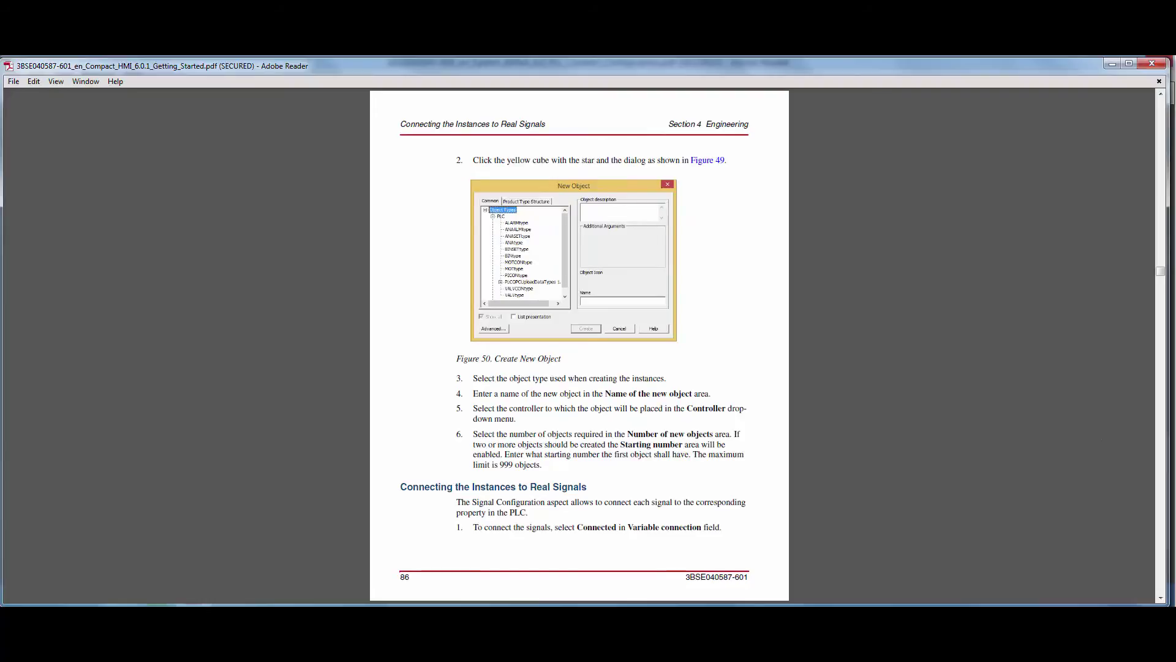
key(Page_Down)
key(Page_Down)
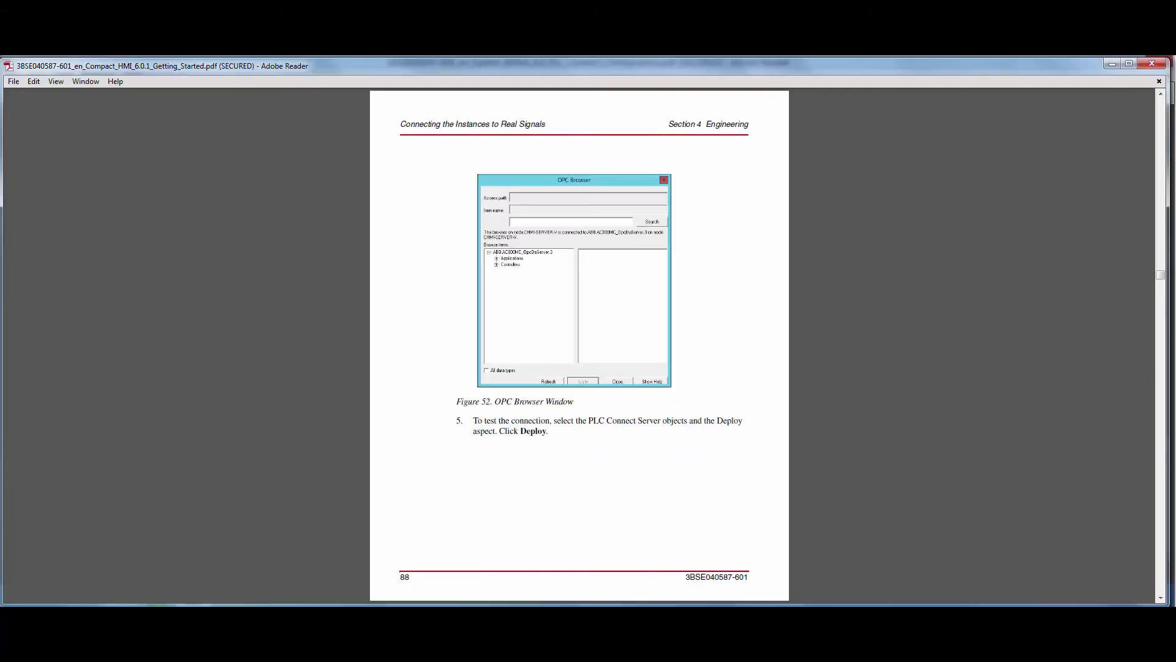